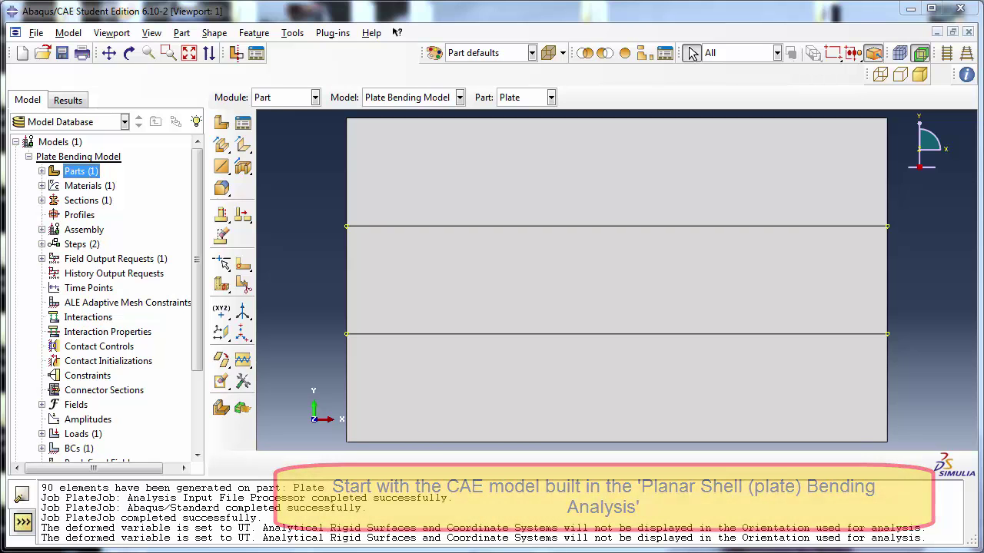
# Rename the Plate Bending Model as Plastic Plate Bending Model.
pyautogui.click(91, 157)
pyautogui.rightClick(95, 160)
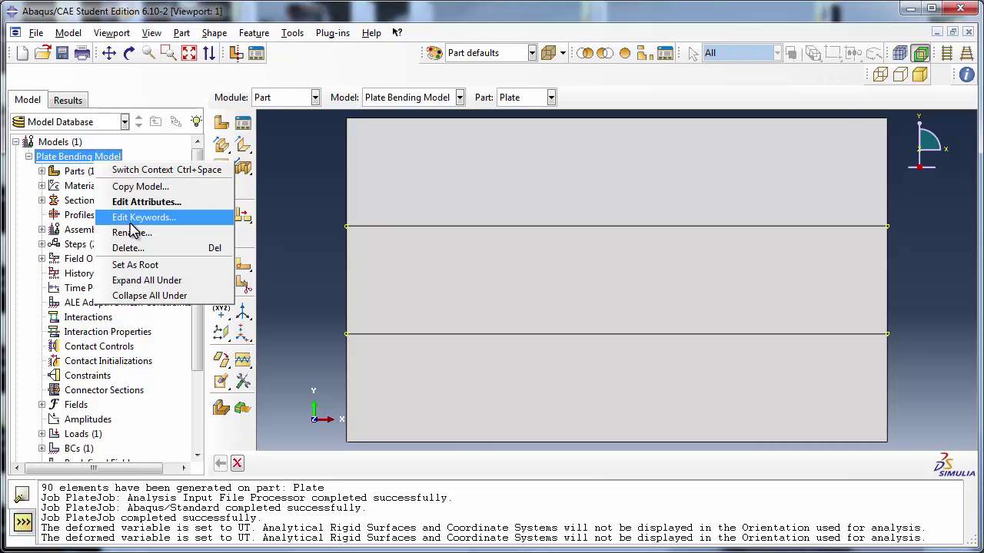
pyautogui.click(132, 232)
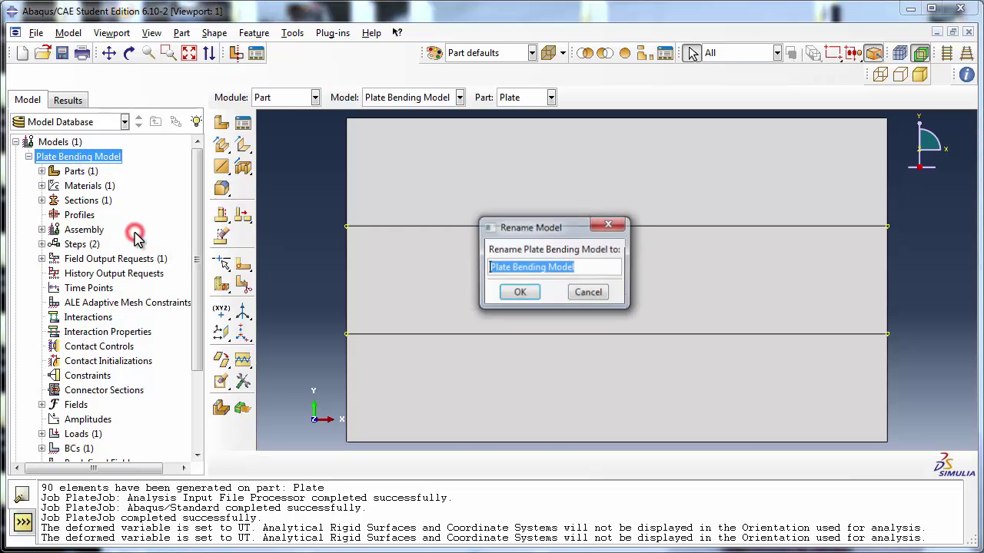
pyautogui.click(495, 269)
pyautogui.write('Plastic')
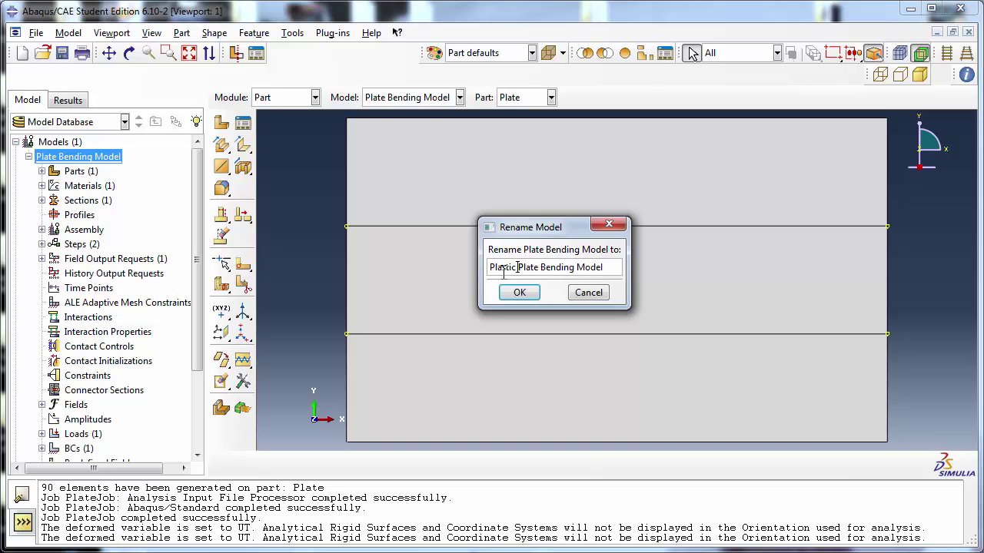
pyautogui.click(520, 293)
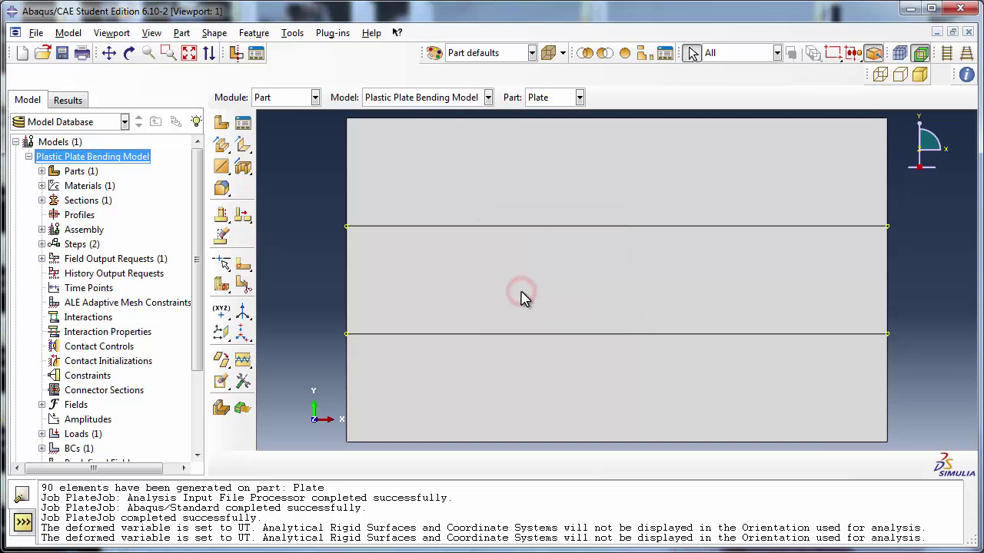
# Look at the definition of the AISI 1005 Steel material and leave it without changes.
pyautogui.click(42, 186)
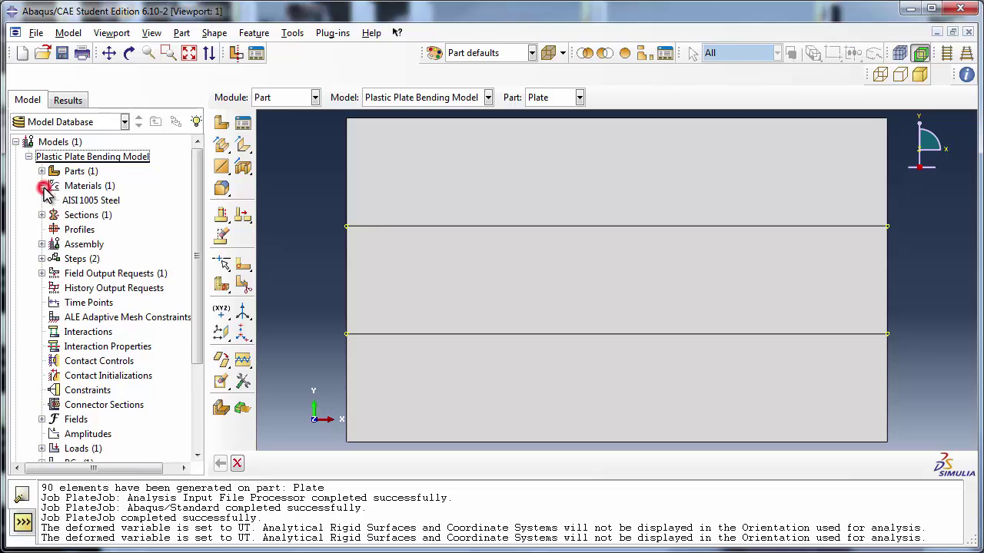
pyautogui.click(81, 201)
pyautogui.rightClick(81, 204)
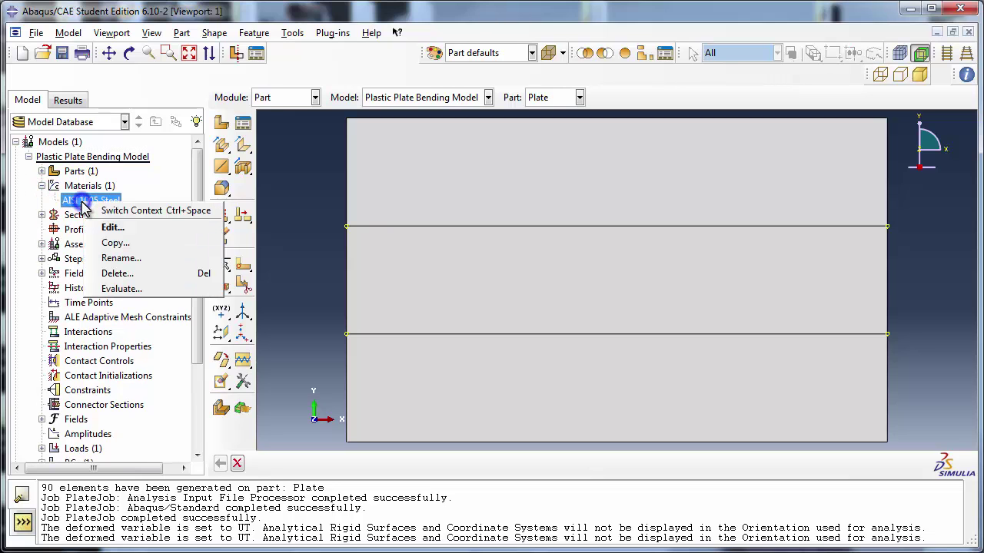
pyautogui.click(114, 227)
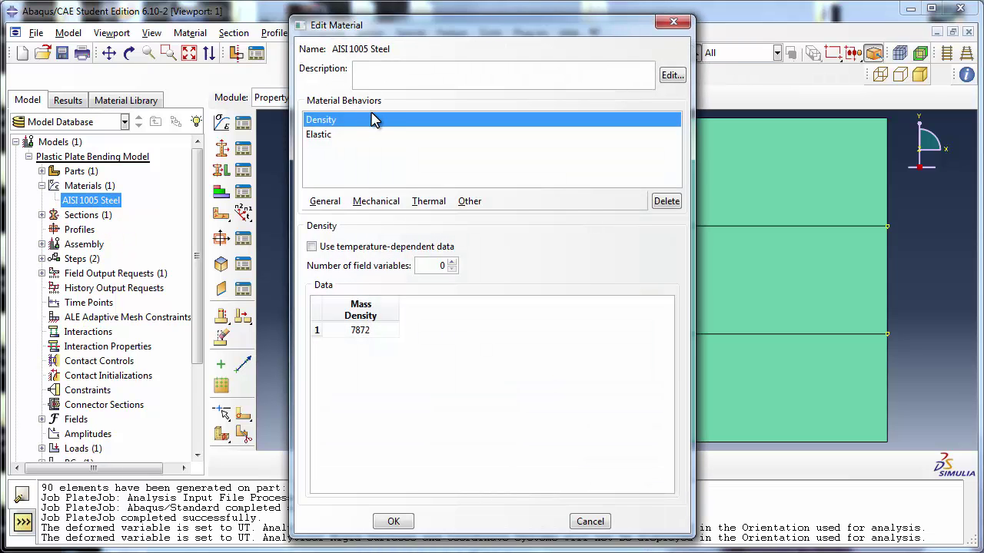
pyautogui.click(578, 523)
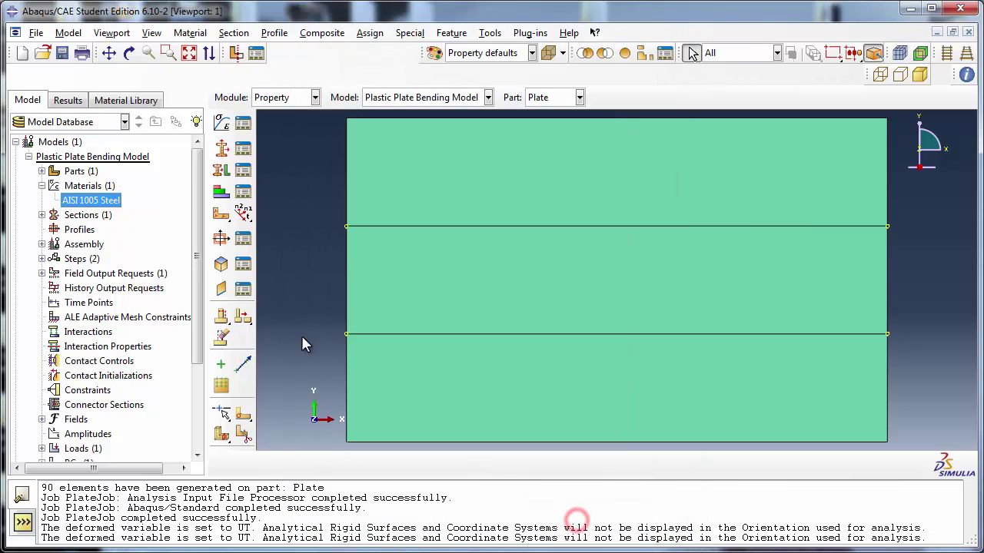
# Rename the AISI 1005 Steel material as Steel.
pyautogui.rightClick(108, 199)
pyautogui.click(154, 261)
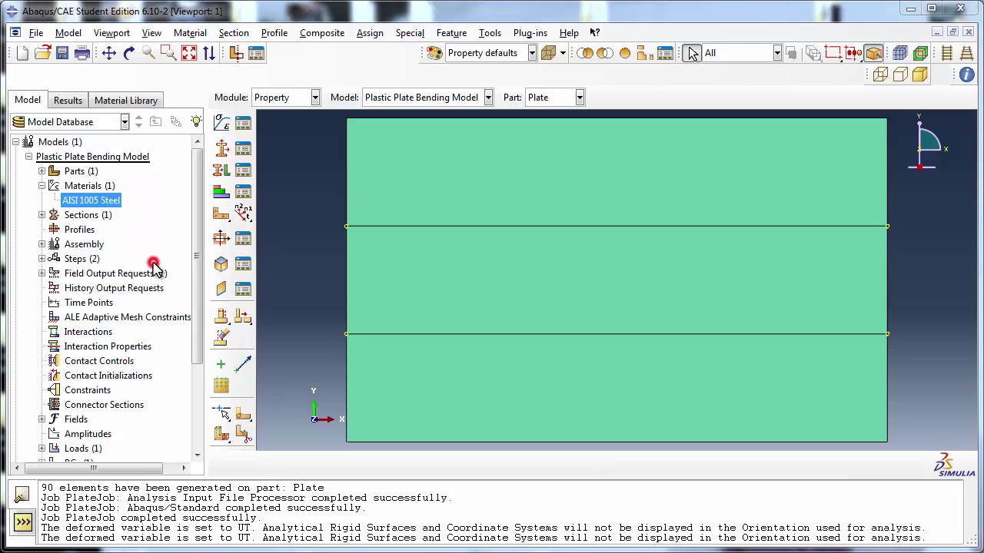
pyautogui.moveTo(208, 140); pyautogui.dragTo(121, 134)
pyautogui.press('BackSpace')
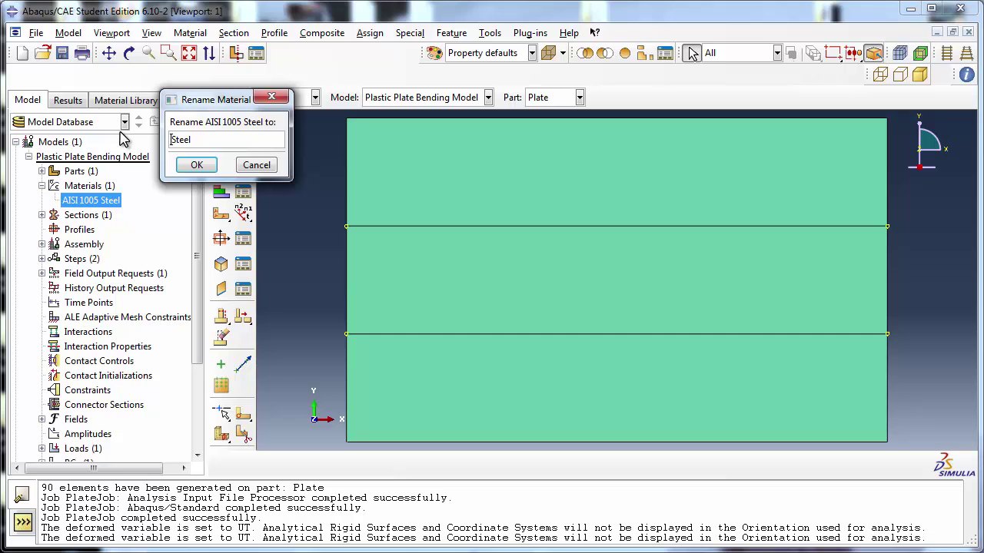
pyautogui.click(196, 164)
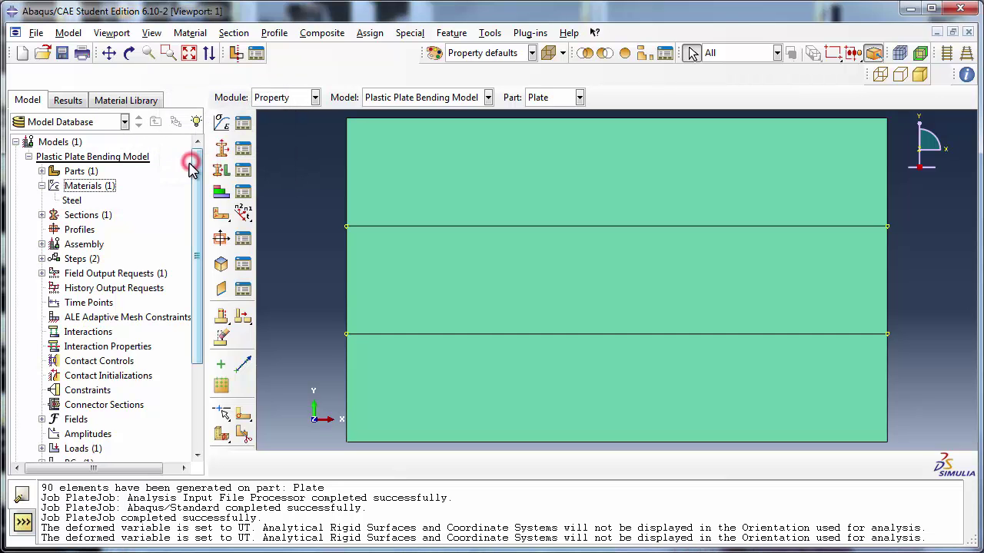
# Edit the Steel material and set the Poisson's ratio of its elastic behavior to 0.3.
pyautogui.rightClick(74, 202)
pyautogui.click(106, 223)
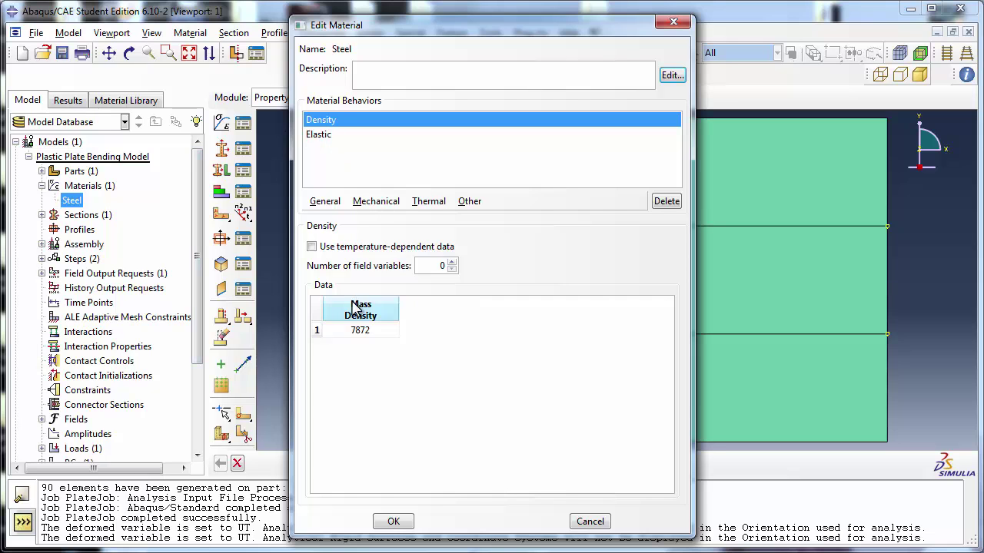
pyautogui.click(335, 136)
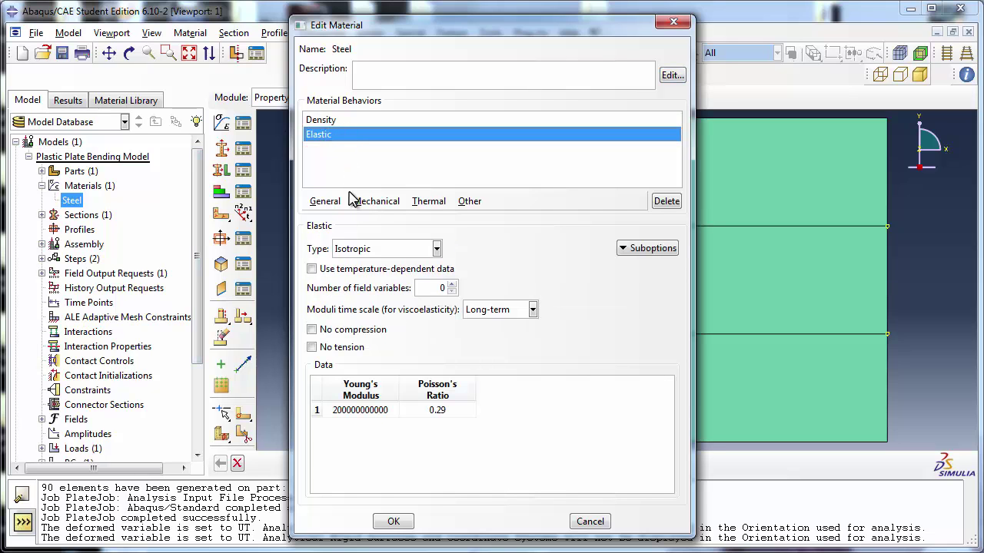
pyautogui.click(448, 411)
pyautogui.write('0')
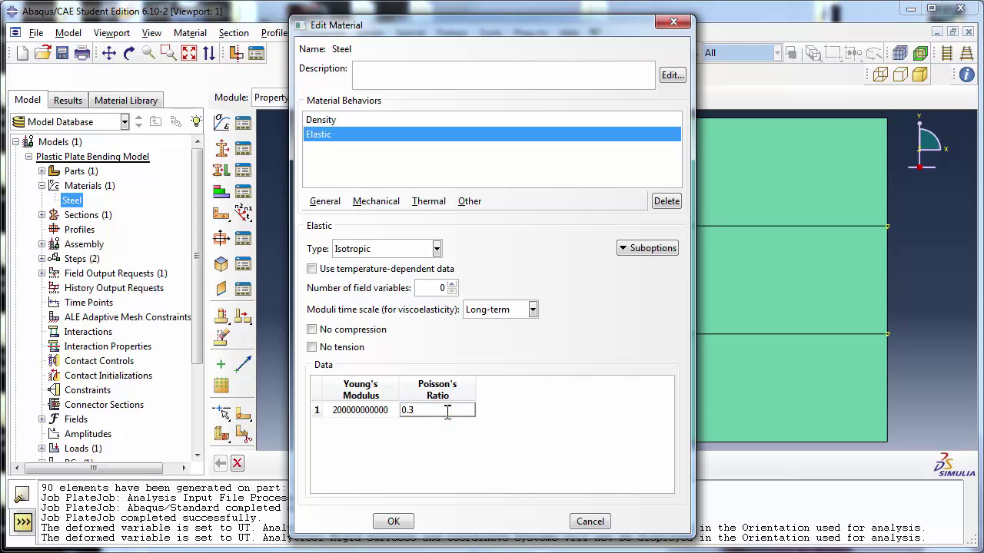
pyautogui.click(528, 409)
# Add a Plastic behavior from the mechanical plasticity models to the Steel material.
pyautogui.click(371, 202)
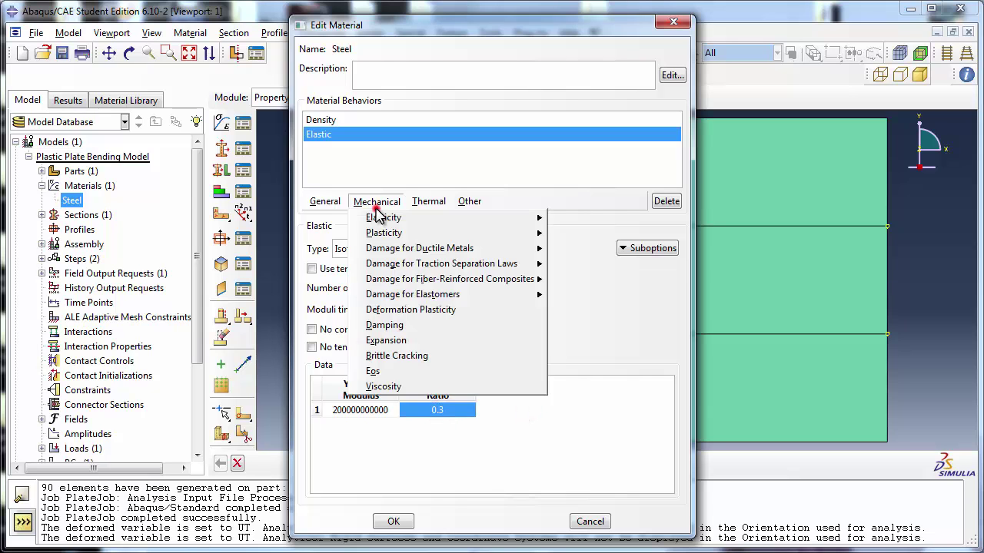
pyautogui.moveTo(523, 235)
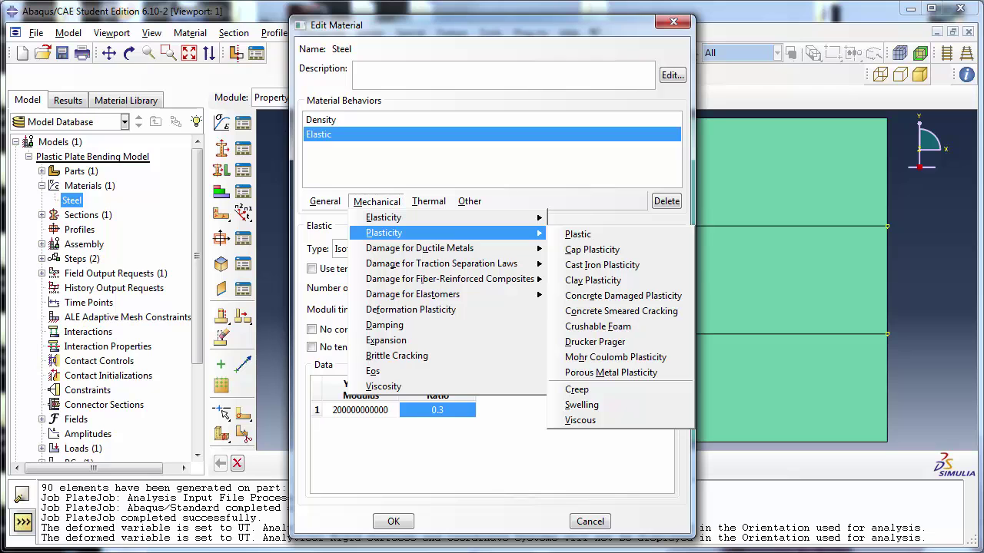
pyautogui.click(578, 234)
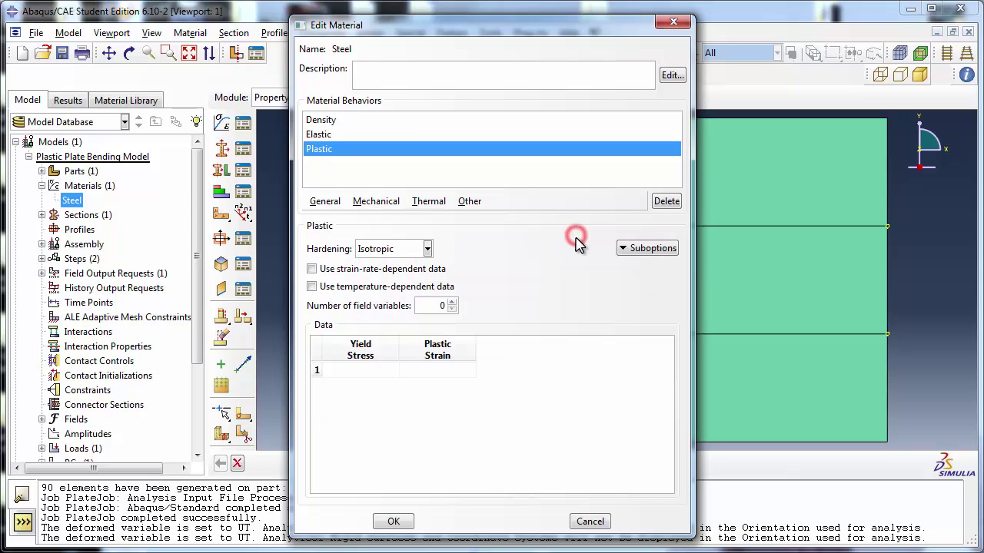
# Enter the first three yield stress and plastic strain pairs for Steel: 2.8E8 at 0, 3.25E8 at 0.025 and 3.45E8 at 0.06.
pyautogui.click(378, 370)
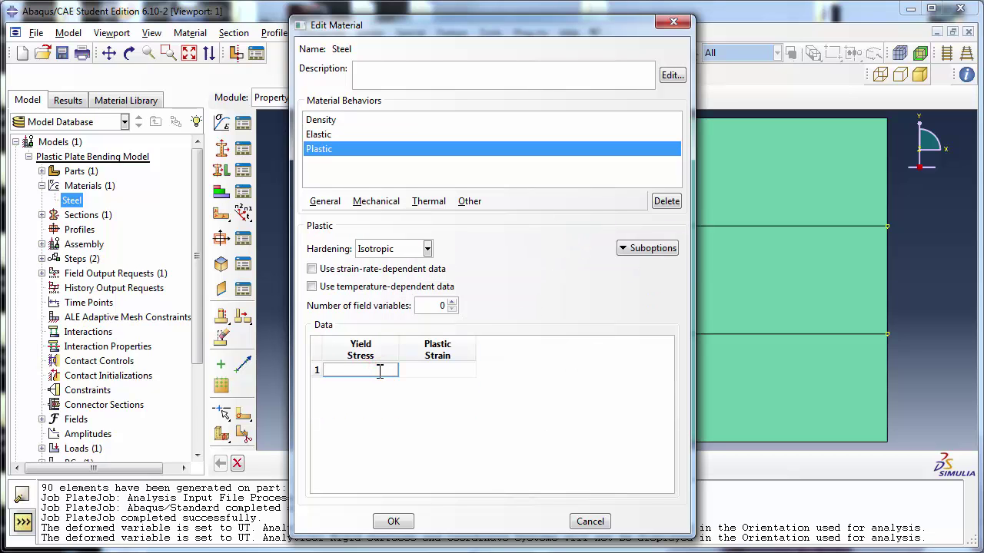
pyautogui.write('2.8E')
pyautogui.press('Tab')
pyautogui.press('Tab')
pyautogui.write('3.25')
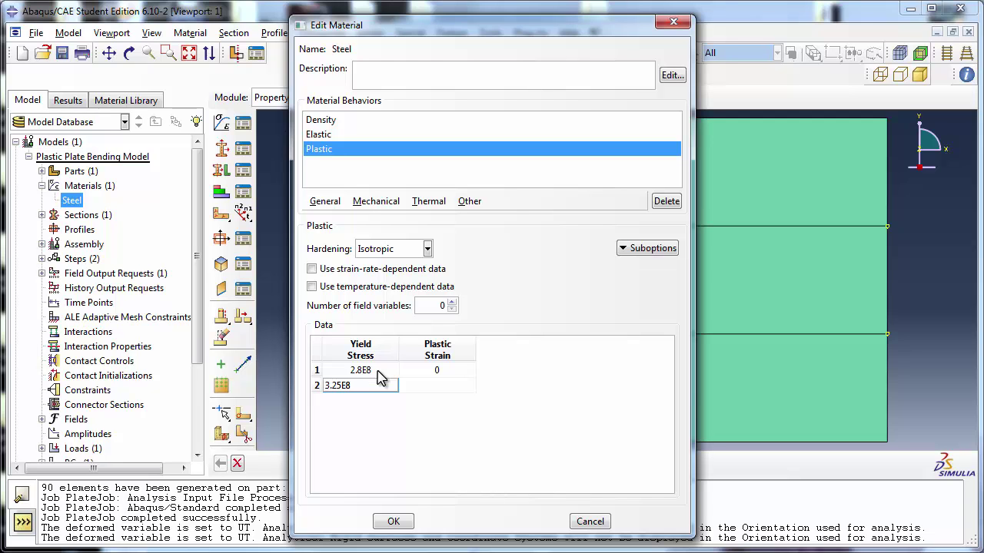
pyautogui.press('Tab')
pyautogui.write('0.025')
pyautogui.press('Tab')
pyautogui.write('3.45E')
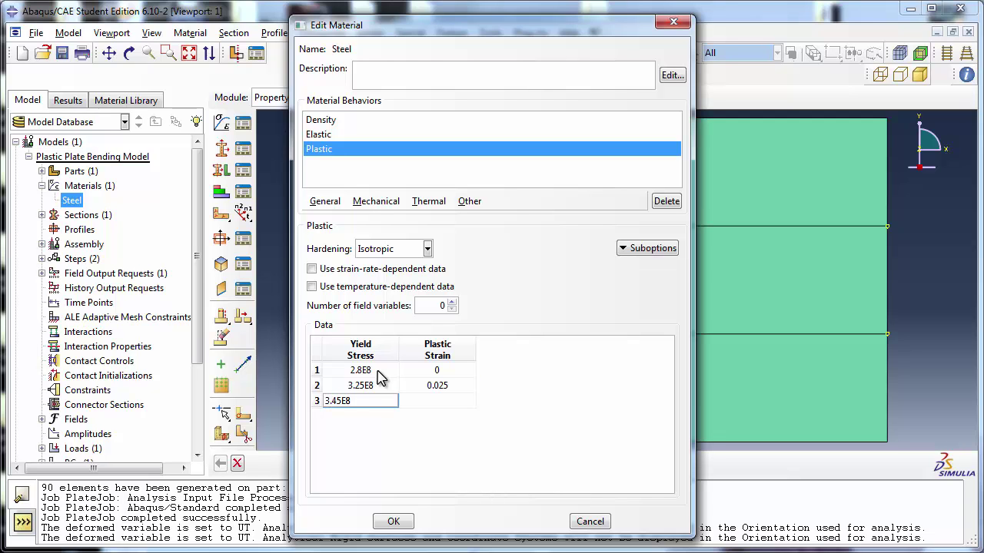
pyautogui.write('8')
pyautogui.press('Tab')
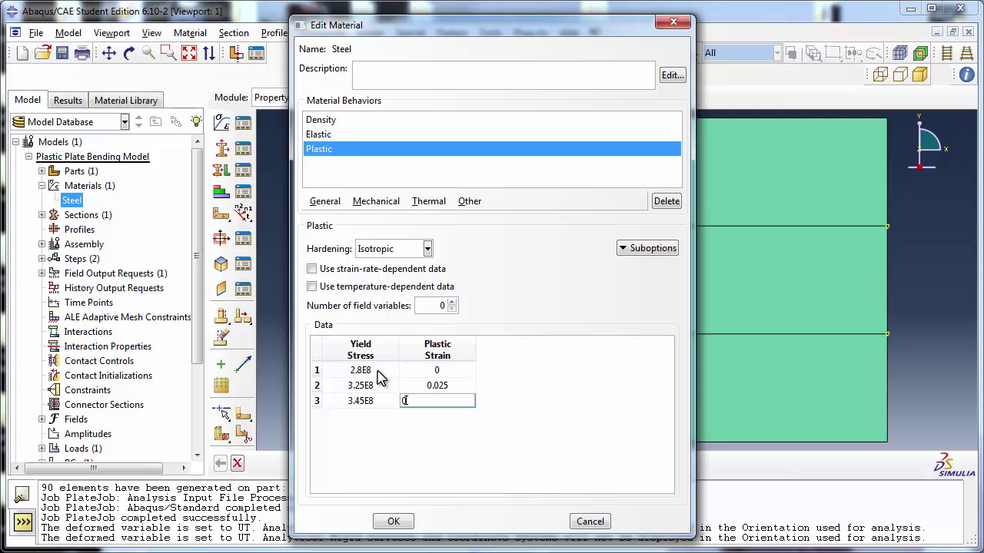
pyautogui.write('0.06')
pyautogui.press('Tab')
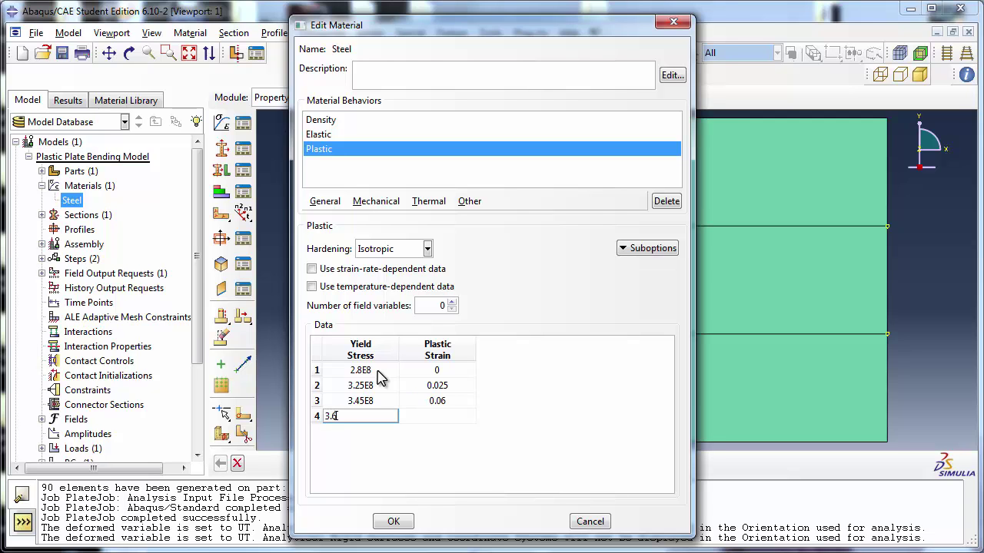
# Complete the plastic data with yield stresses 3.6E8 at plastic strain 0.1 and 3.8E8 at 0.2.
pyautogui.press('Tab')
pyautogui.write('0.1')
pyautogui.press('Tab')
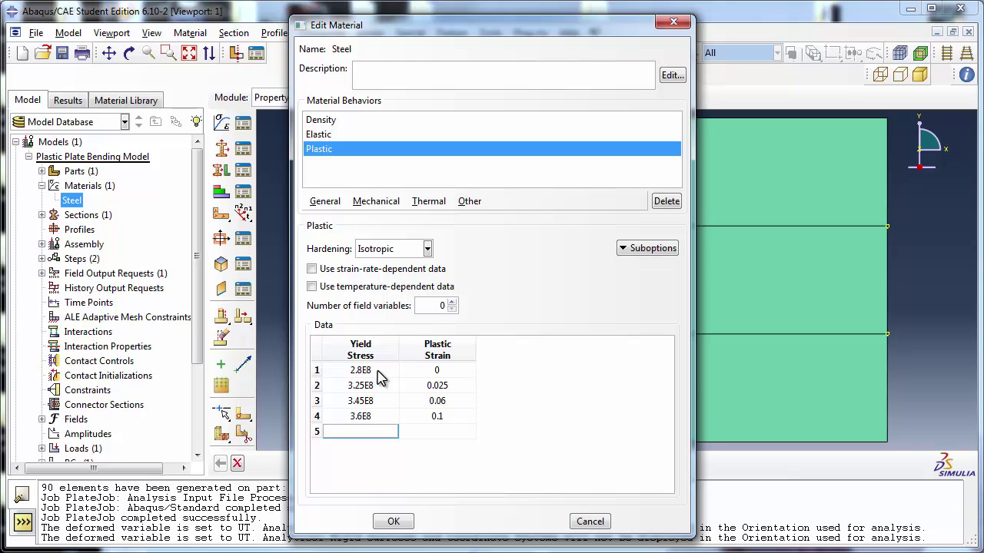
pyautogui.write('3.8E8')
pyautogui.press('Tab')
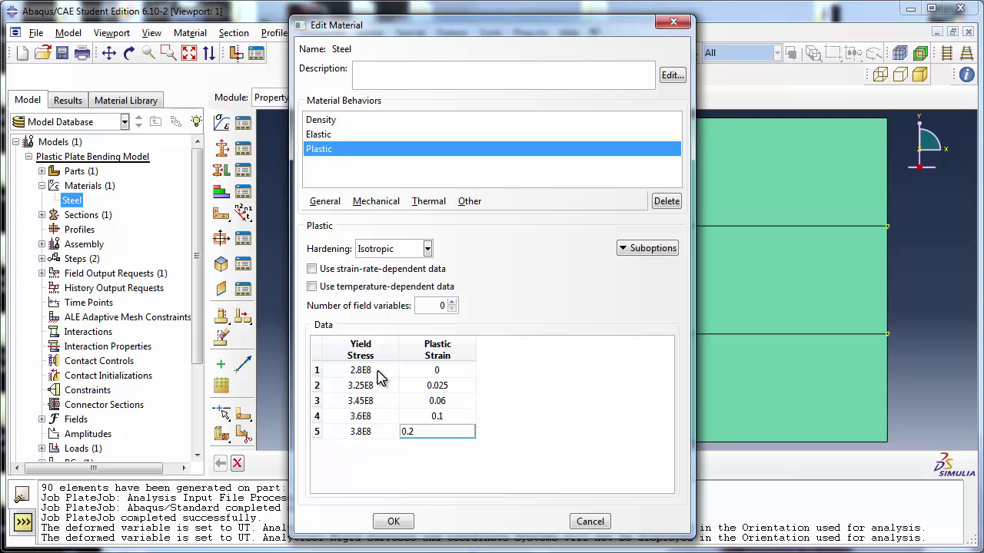
pyautogui.click(508, 412)
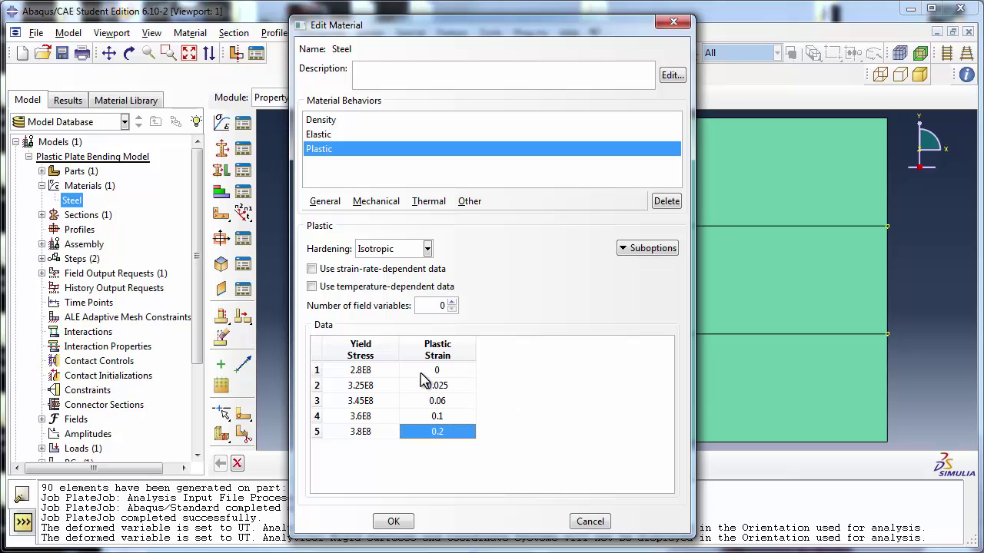
# Clear the plastic data table and bring plate_bending_steel_plasticity_data.txt in Notepad into view beside it.
pyautogui.rightClick(376, 371)
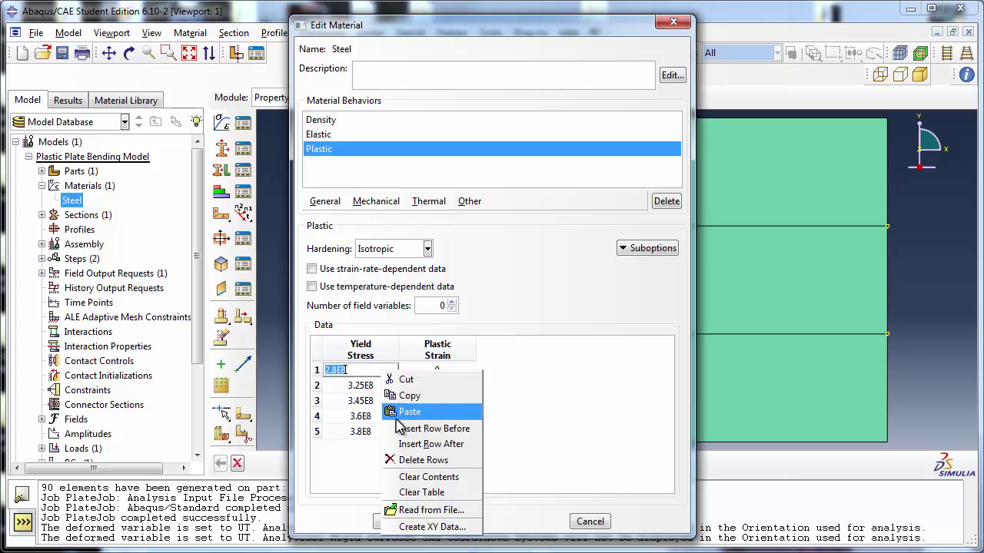
pyautogui.click(424, 493)
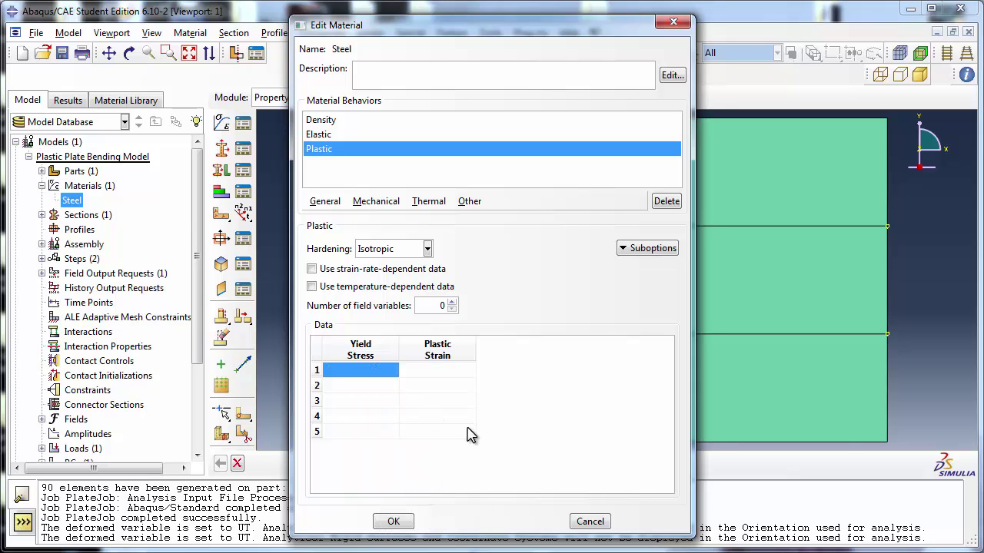
pyautogui.moveTo(982, 300); pyautogui.dragTo(418, 306)
pyautogui.moveTo(308, 302); pyautogui.dragTo(657, 336)
# Fill Steel's plastic data table by reading the plasticity data text file, starting at table row 1 and column 1.
pyautogui.click(374, 369)
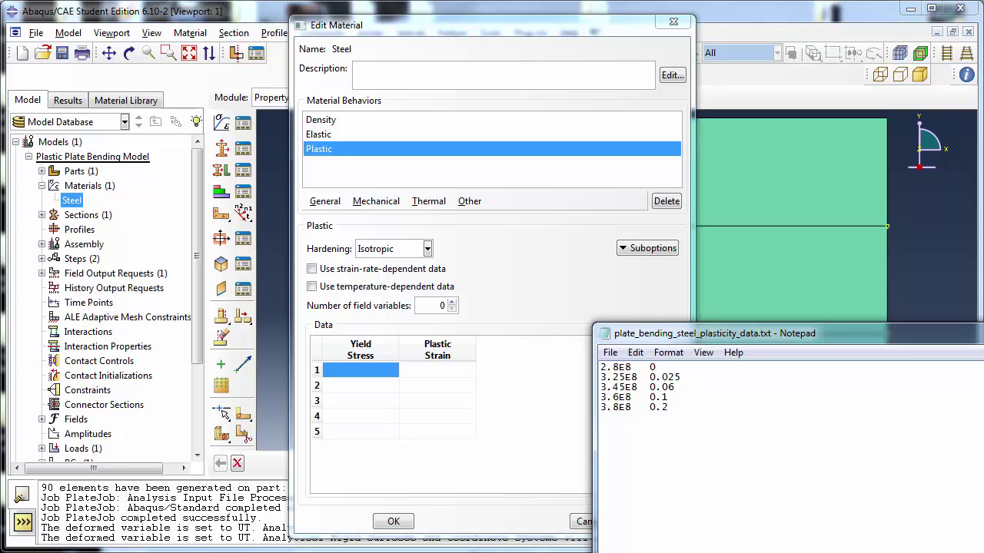
pyautogui.rightClick(371, 374)
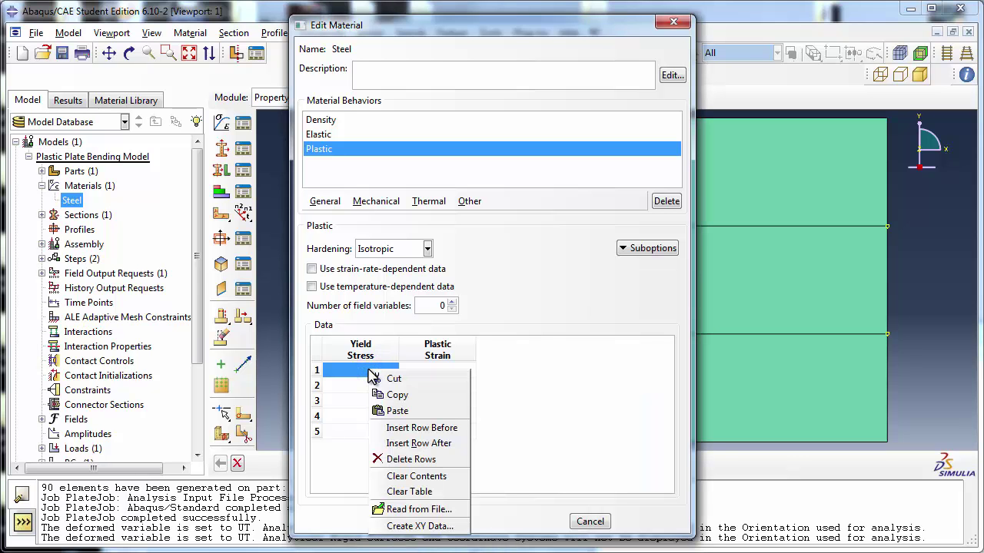
pyautogui.click(416, 509)
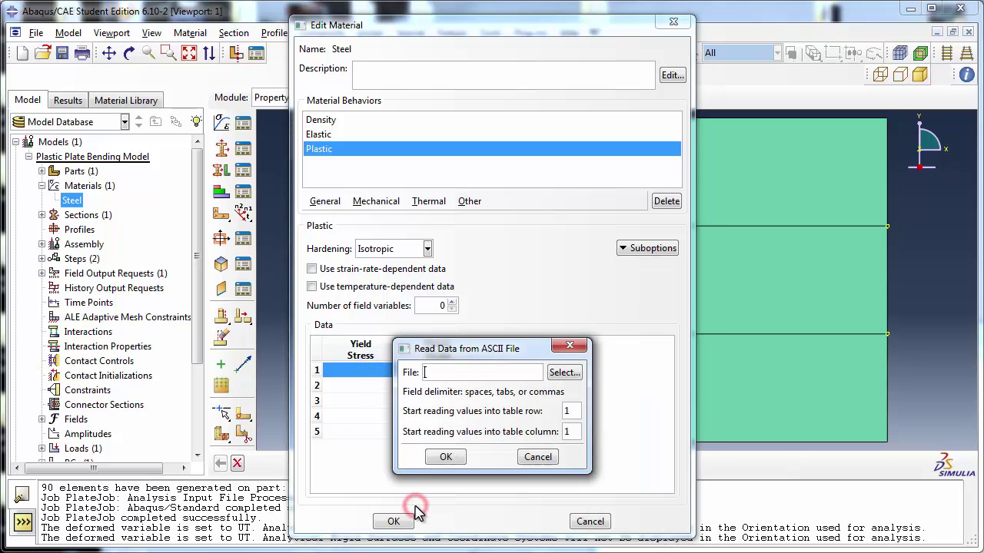
pyautogui.click(564, 371)
pyautogui.click(513, 405)
pyautogui.doubleClick(514, 400)
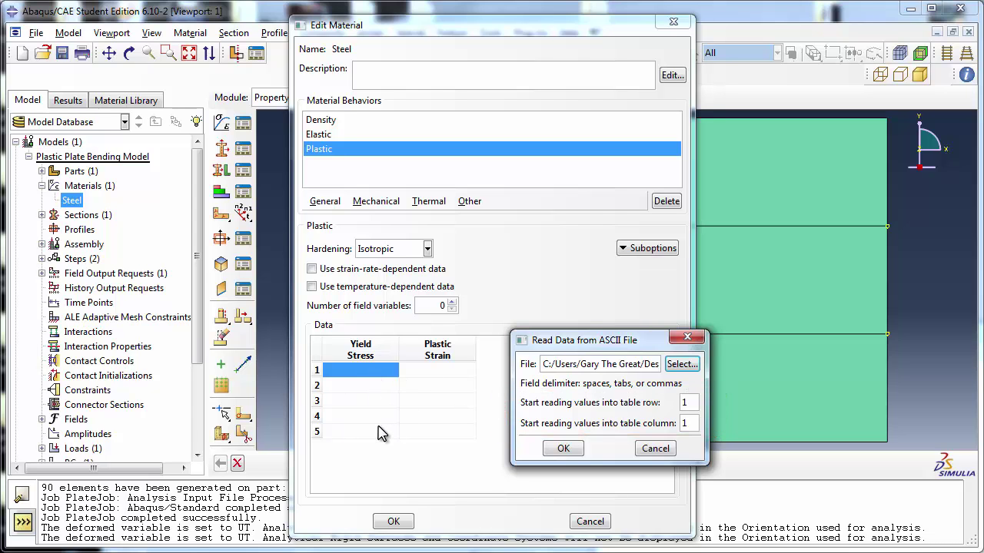
pyautogui.click(569, 449)
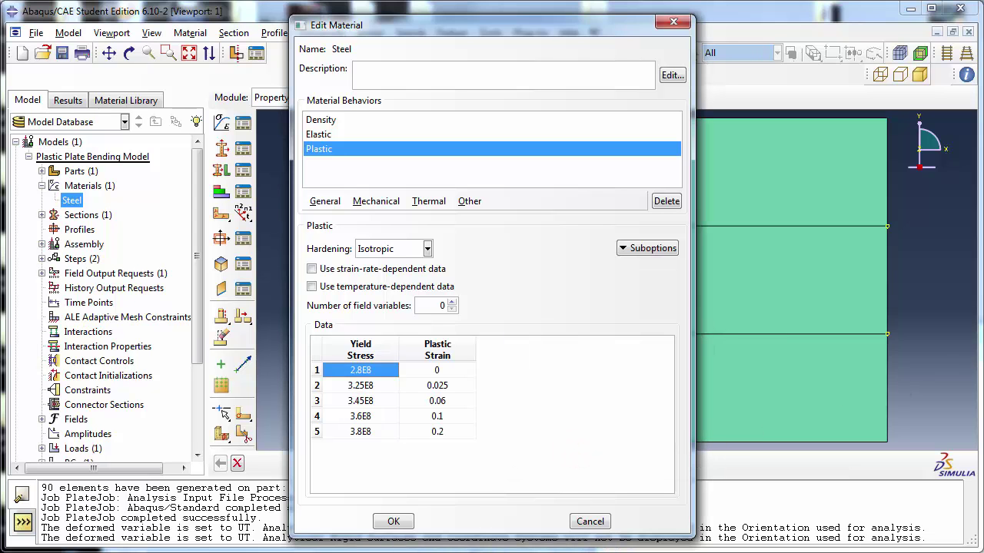
# Switch to the plasticity data file in Notepad, reposition its window and dismiss it to return to the material definition.
pyautogui.hotkey('alt', 'Tab')
pyautogui.moveTo(679, 339); pyautogui.dragTo(384, 270)
pyautogui.click(923, 271)
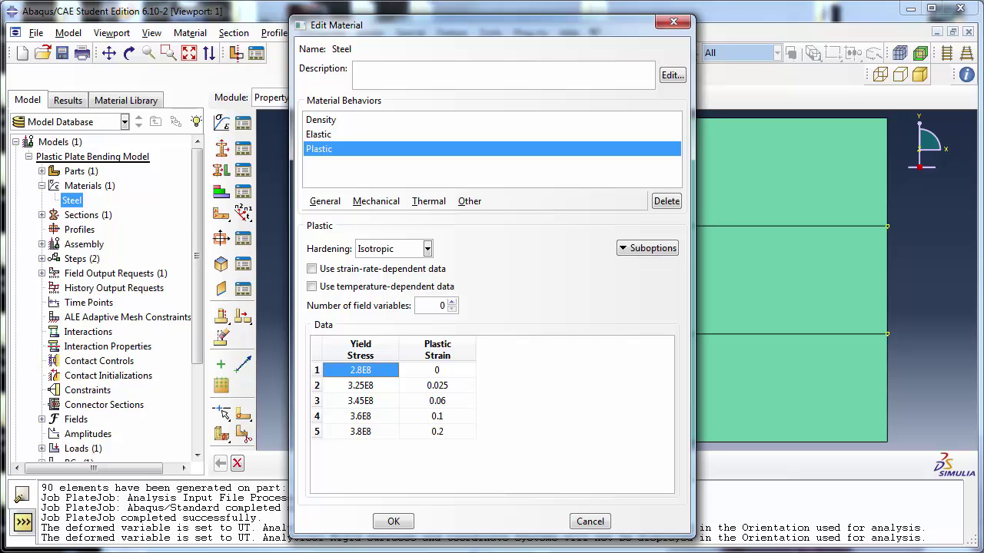
# Create XY data named "steel stress vs plastic strain" from the plastic table, X from column 2 and Y from column 1, and accept the material.
pyautogui.rightClick(376, 373)
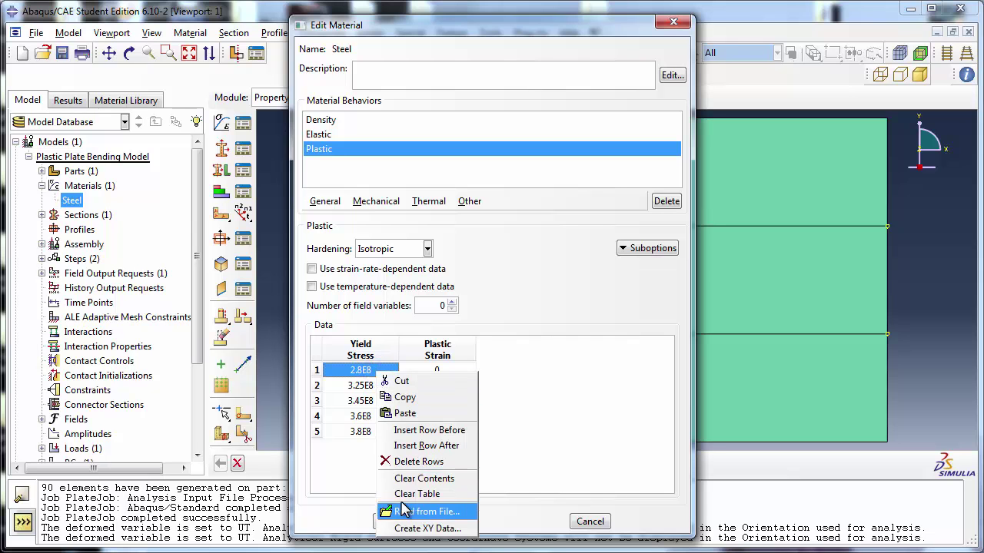
pyautogui.click(415, 528)
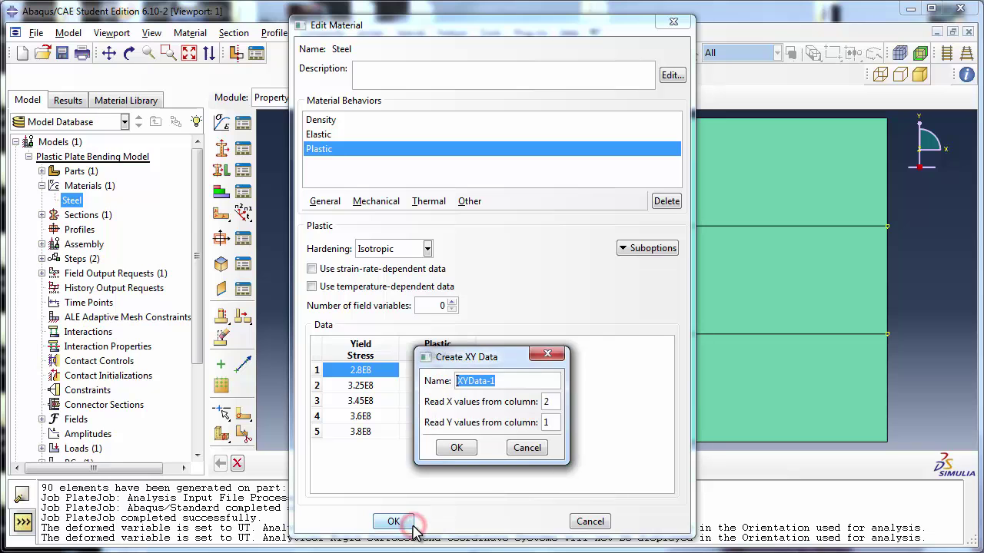
pyautogui.write('s')
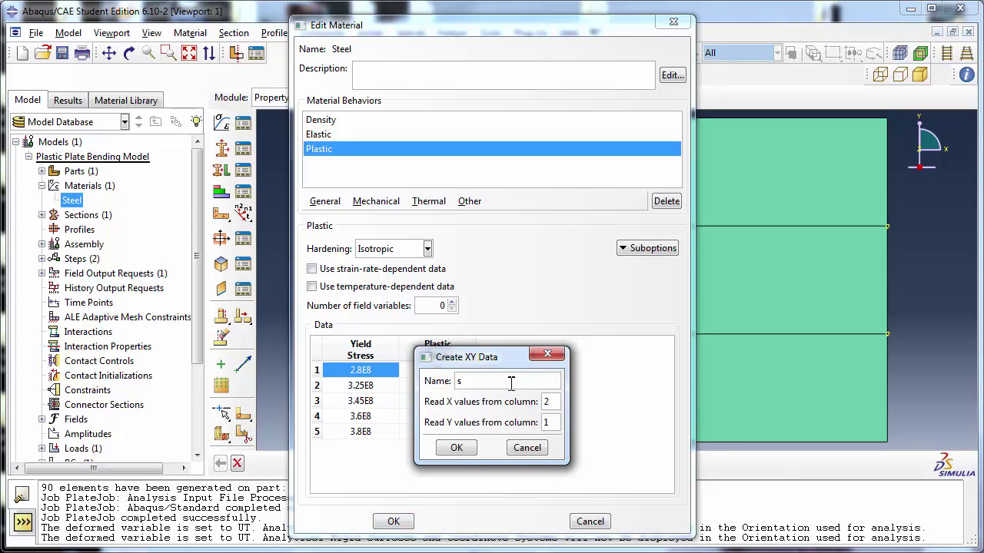
pyautogui.write('teel stress vs plastic strain')
pyautogui.moveTo(468, 366); pyautogui.dragTo(576, 371)
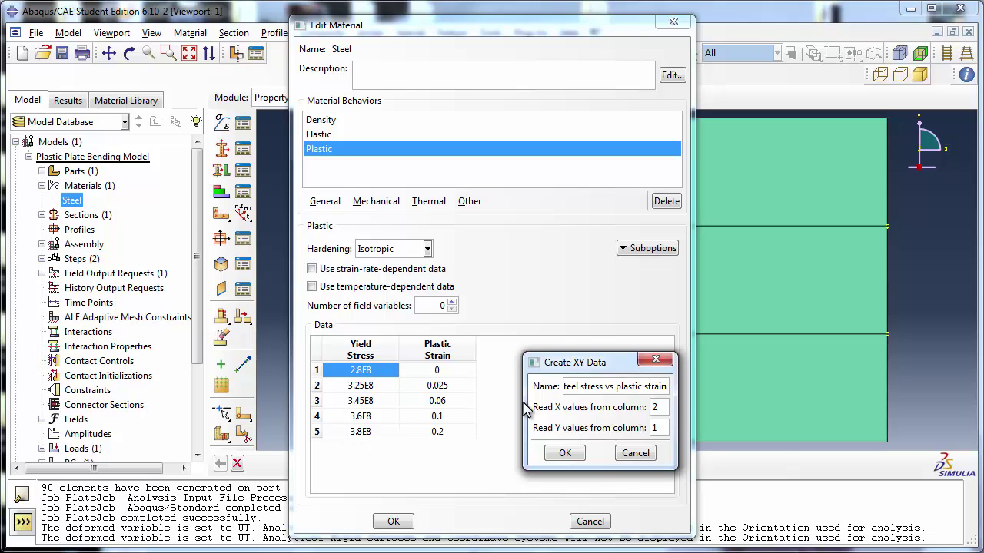
pyautogui.click(565, 454)
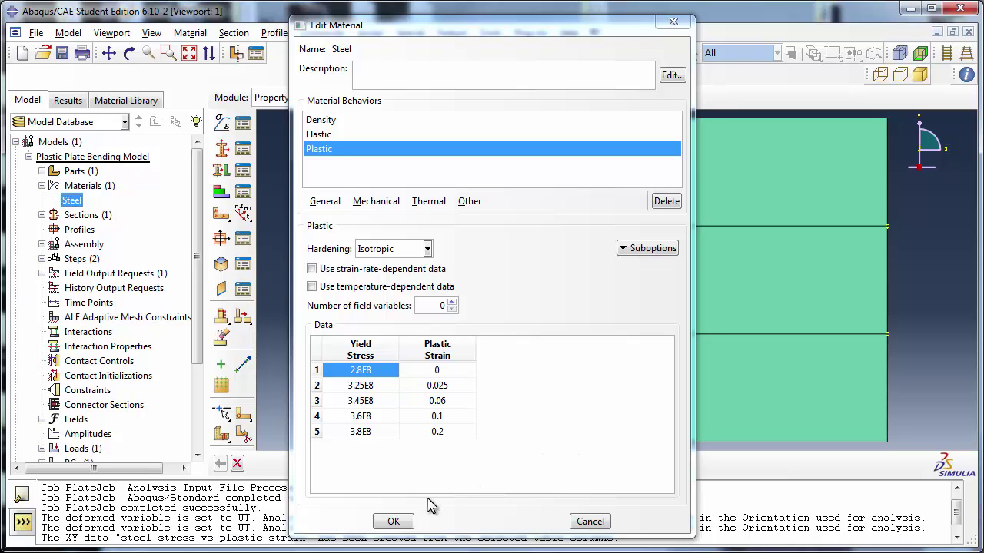
pyautogui.click(395, 521)
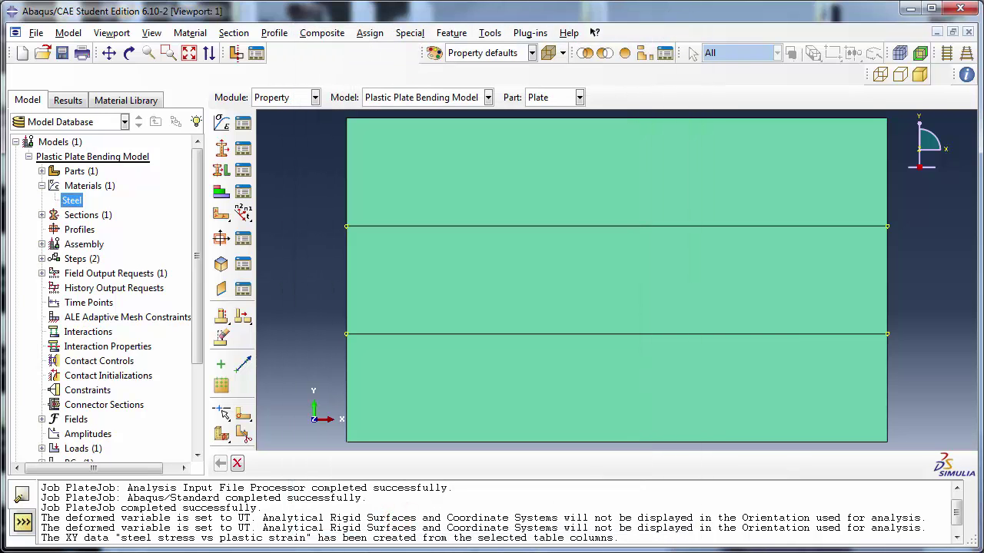
pyautogui.moveTo(42, 537); pyautogui.dragTo(617, 528)
pyautogui.click(616, 528)
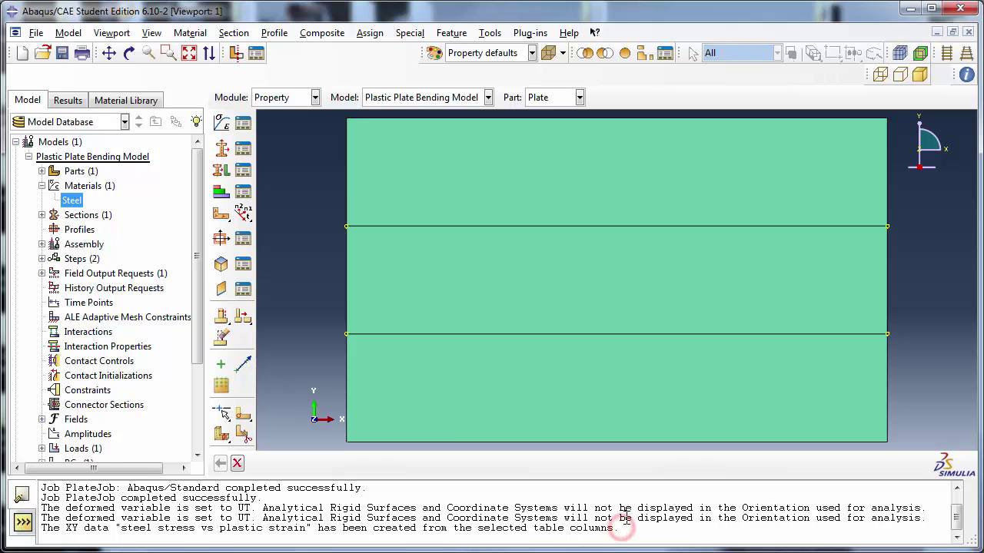
# Plot the "steel stress vs plastic strain" XY data in the Visualization module.
pyautogui.click(314, 96)
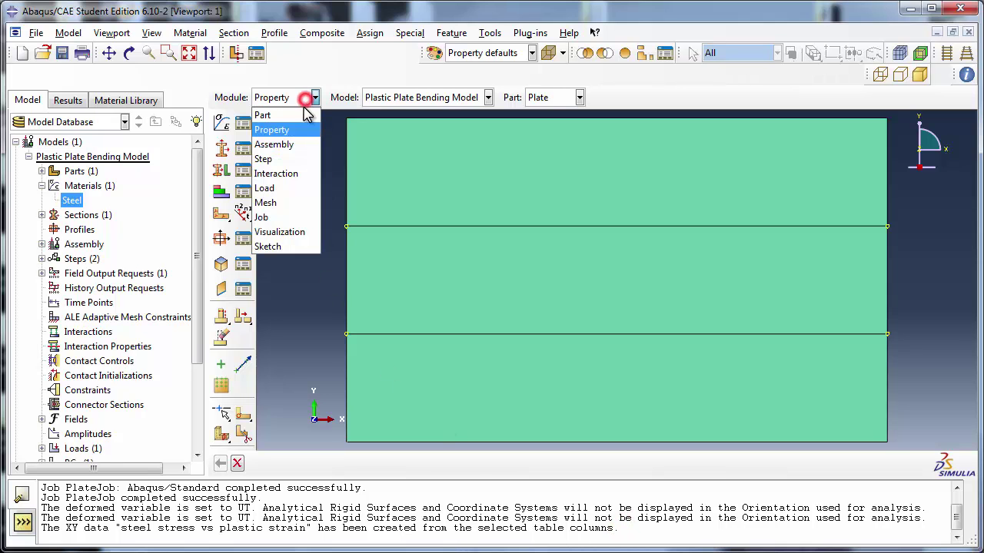
pyautogui.click(274, 235)
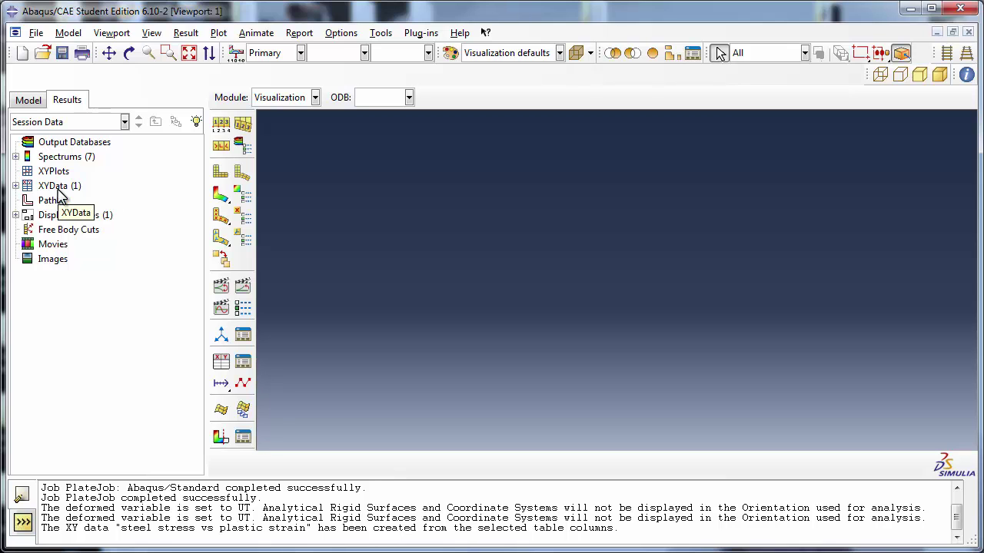
pyautogui.click(16, 186)
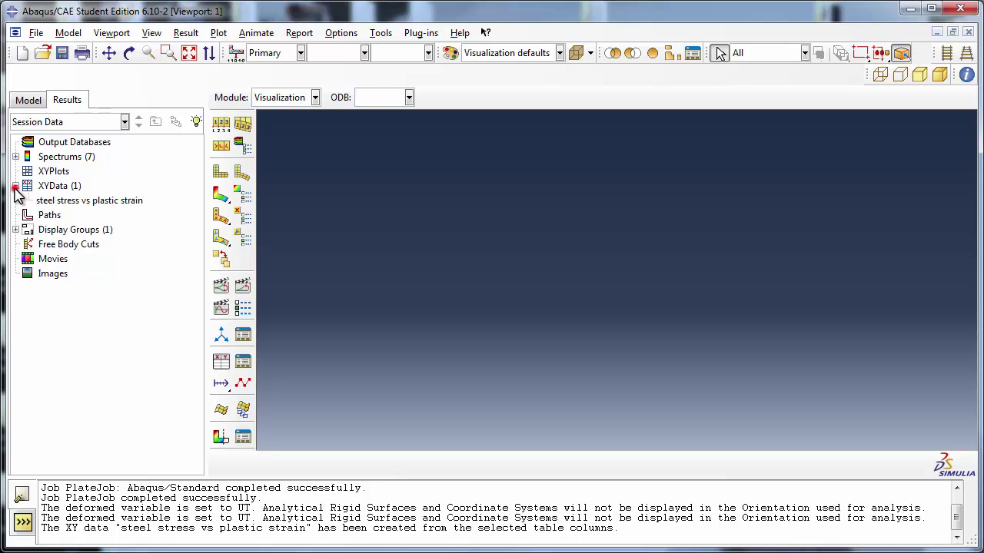
pyautogui.doubleClick(97, 203)
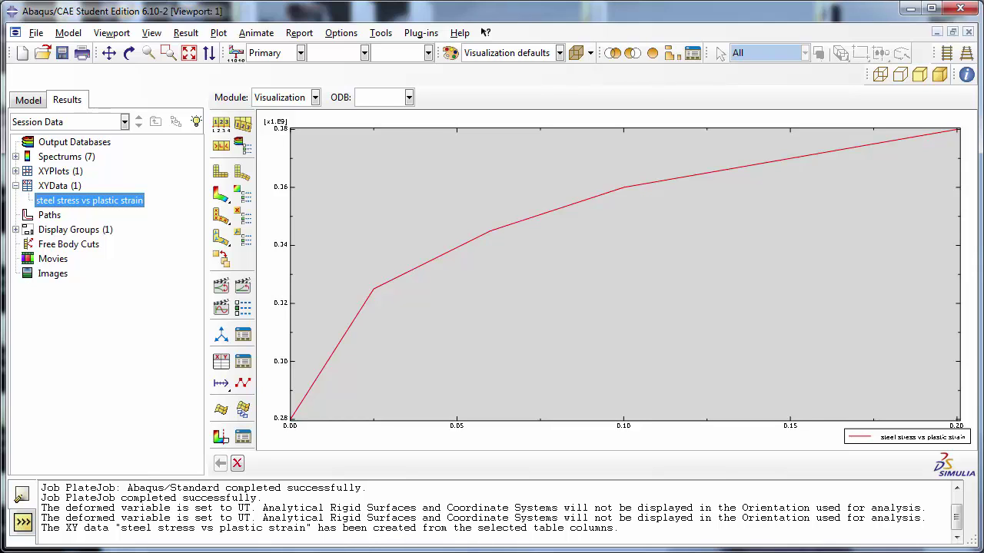
# Change the line style of the steel stress vs plastic strain curve to dashed, keeping the plot in view beside its options.
pyautogui.click(251, 387)
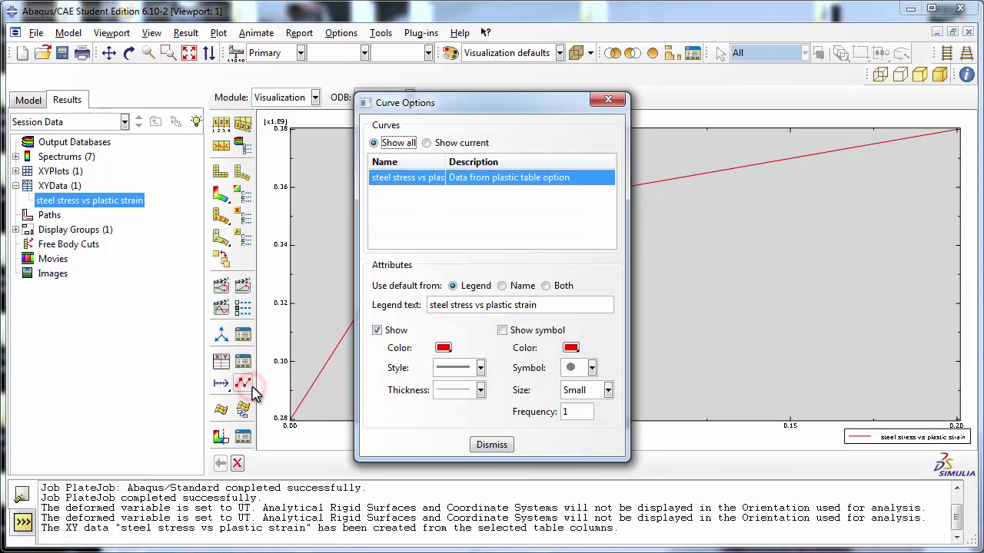
pyautogui.moveTo(449, 105); pyautogui.dragTo(723, 87)
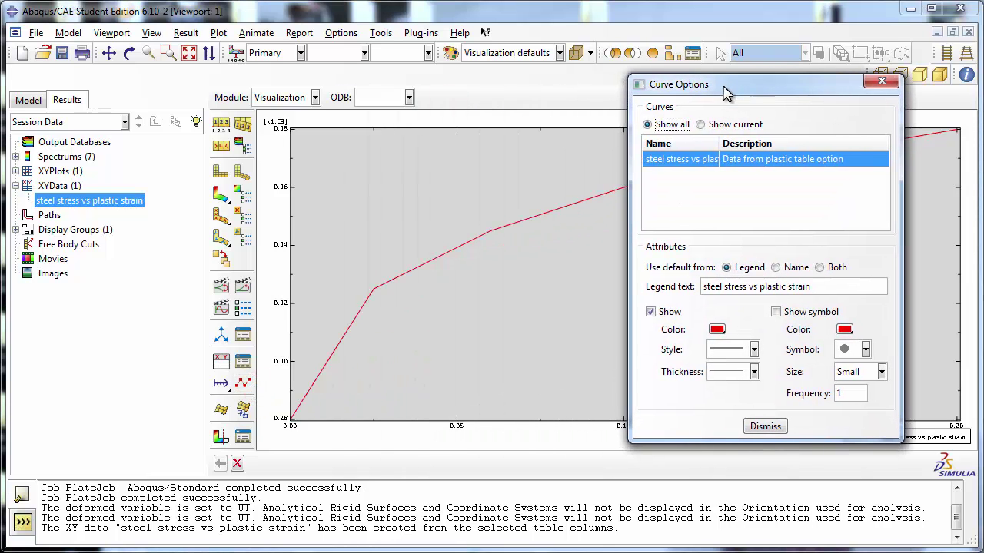
pyautogui.click(728, 351)
pyautogui.click(727, 400)
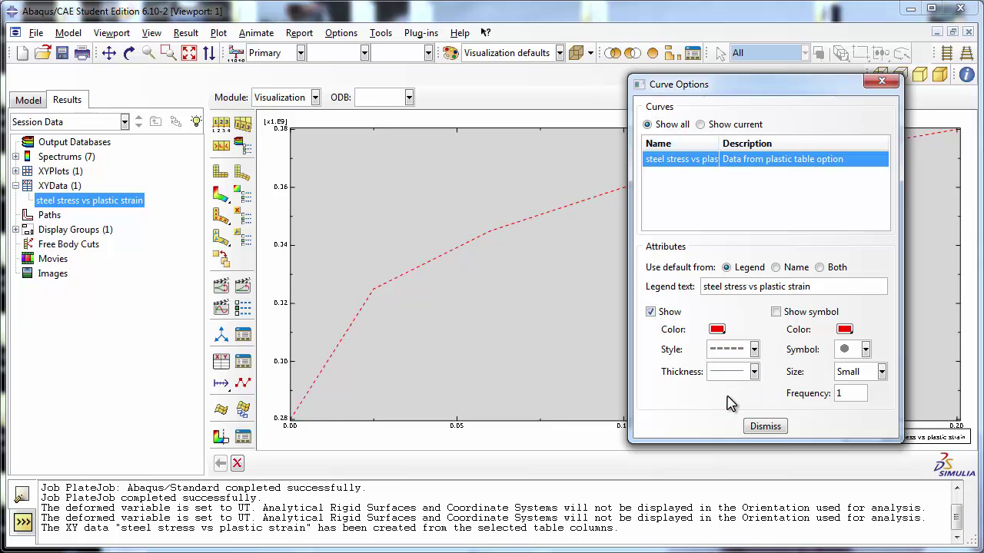
# Show symbols on the curve as filled diamonds in Large size and dismiss the curve options.
pyautogui.click(803, 312)
pyautogui.click(865, 349)
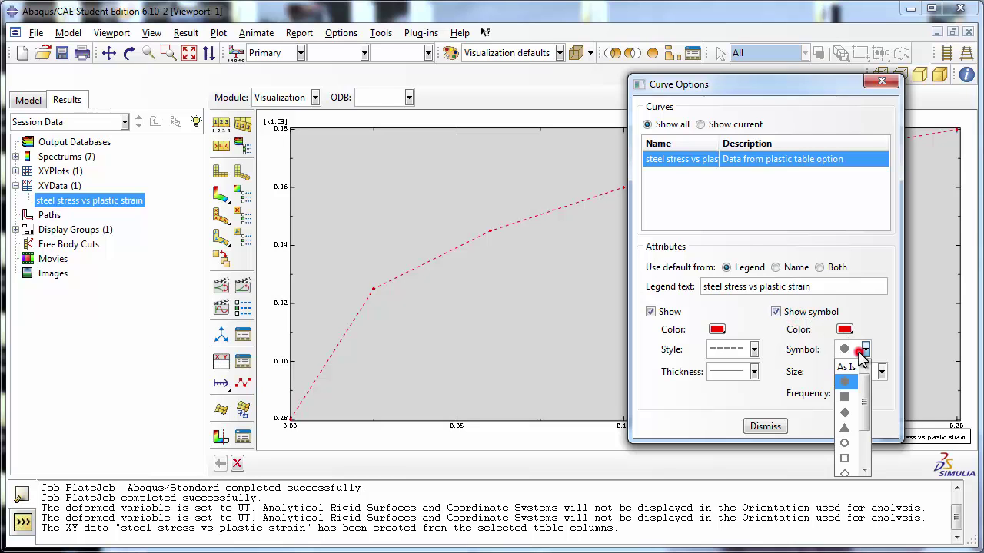
pyautogui.click(845, 412)
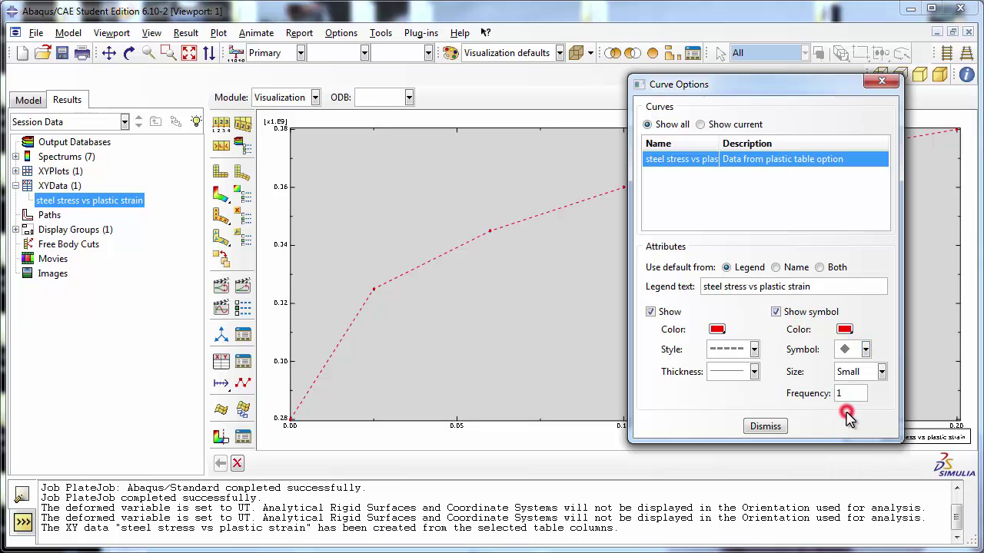
pyautogui.click(863, 372)
pyautogui.click(849, 432)
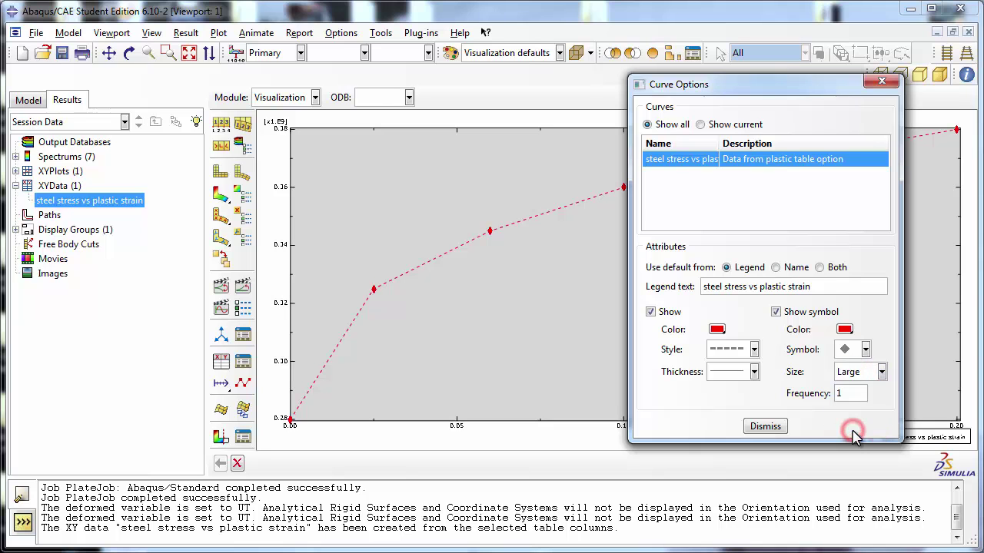
pyautogui.click(764, 427)
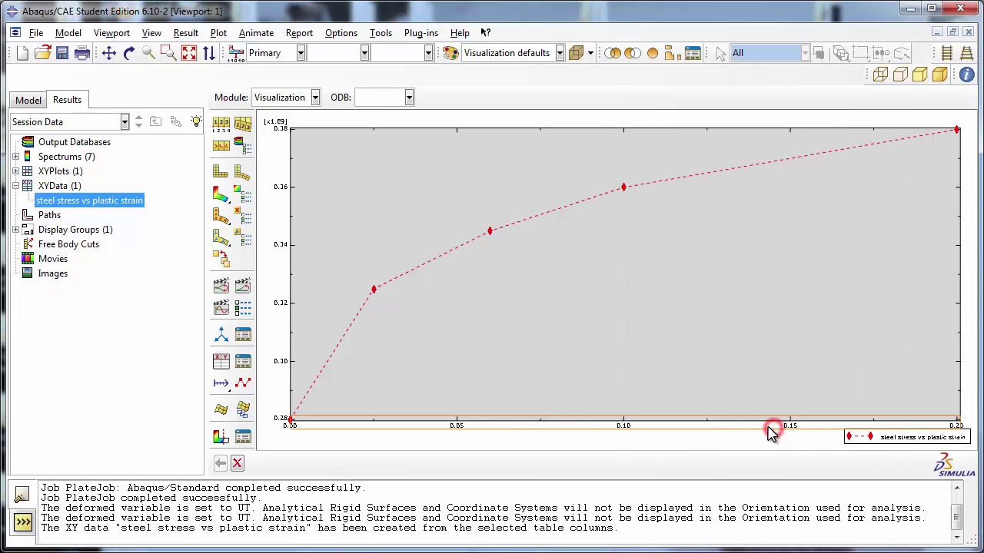
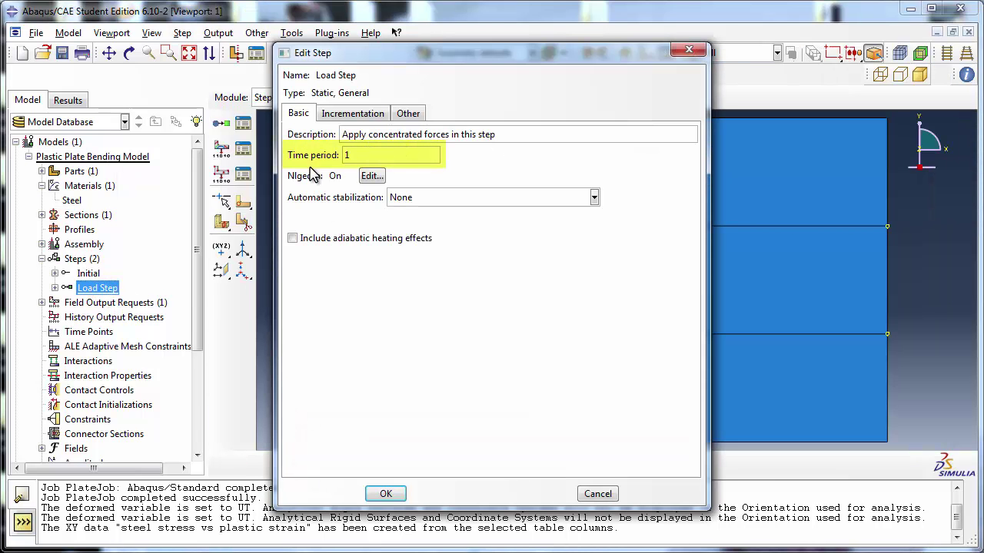
# Set the initial increment size of Load Step to 0.1 and accept the step definition.
pyautogui.click(353, 114)
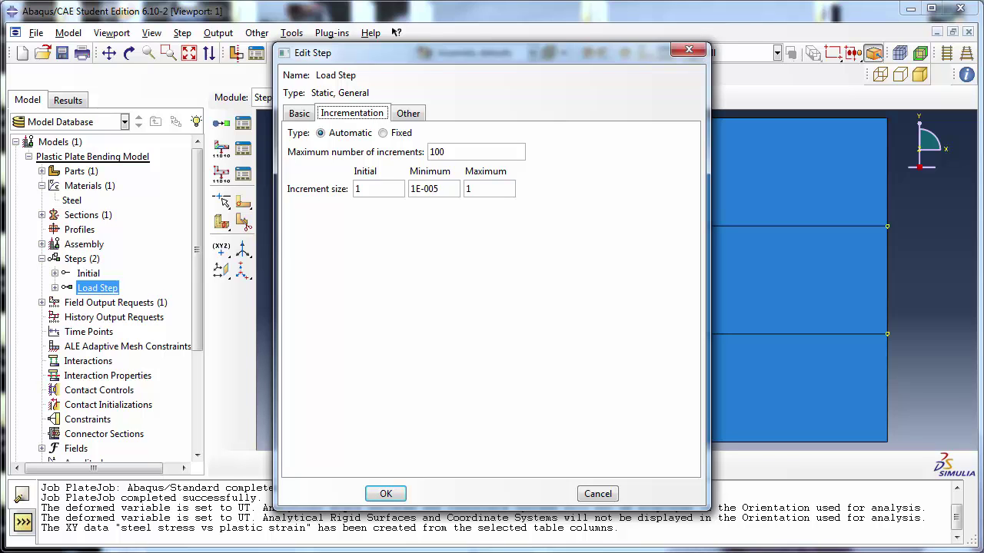
pyautogui.click(374, 191)
pyautogui.press('BackSpace')
pyautogui.click(385, 492)
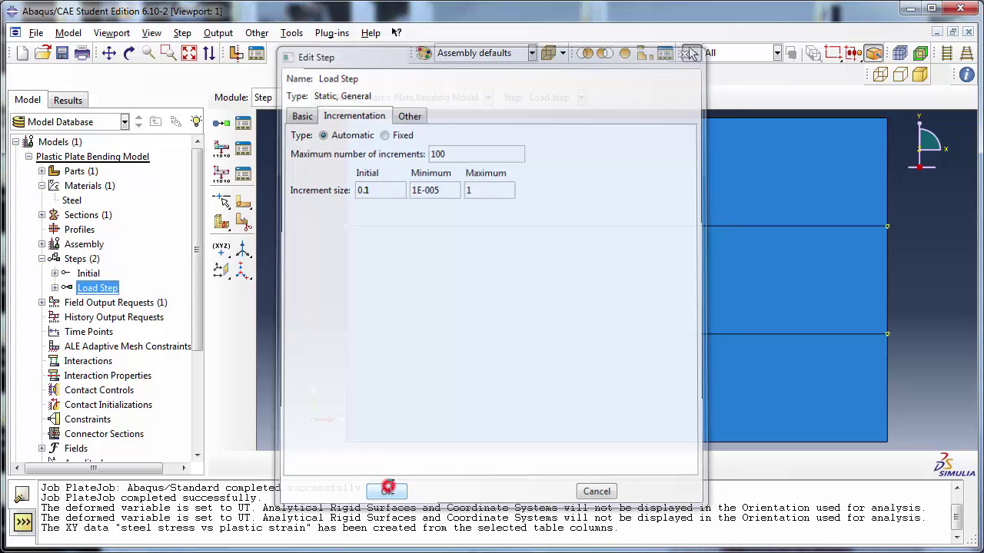
# Edit the Concentrated Forces load so that CF3 is -270000.
pyautogui.moveTo(198, 295); pyautogui.dragTo(191, 359)
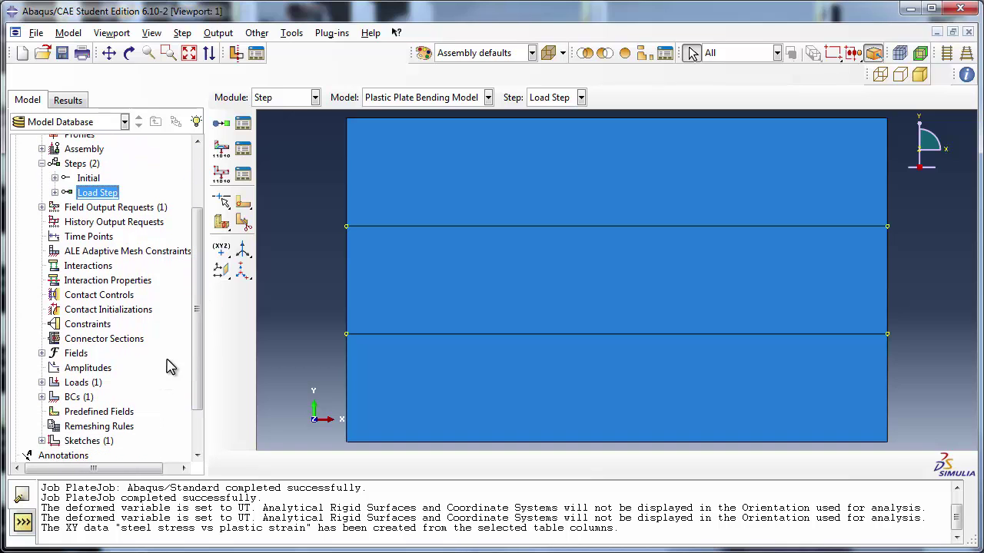
pyautogui.click(43, 382)
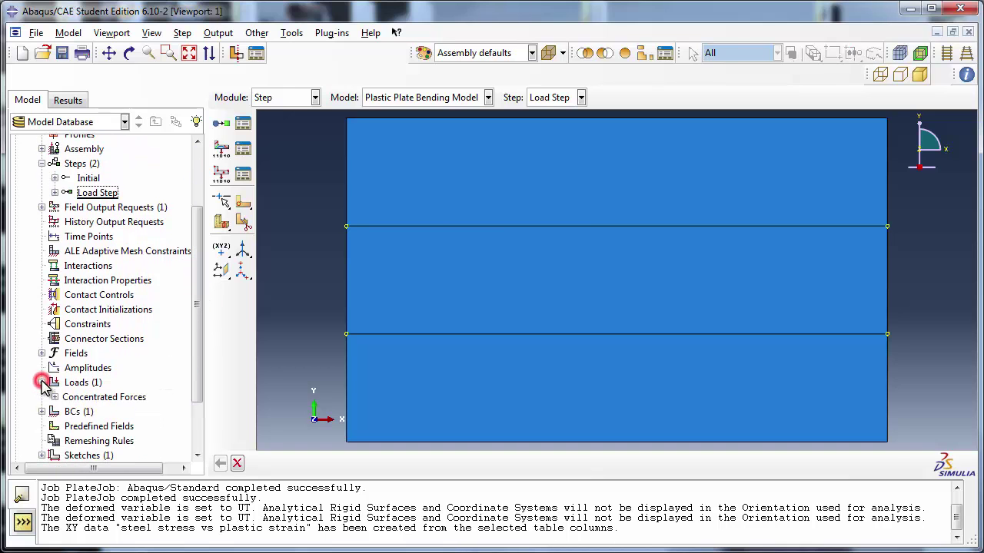
pyautogui.click(128, 399)
pyautogui.rightClick(129, 402)
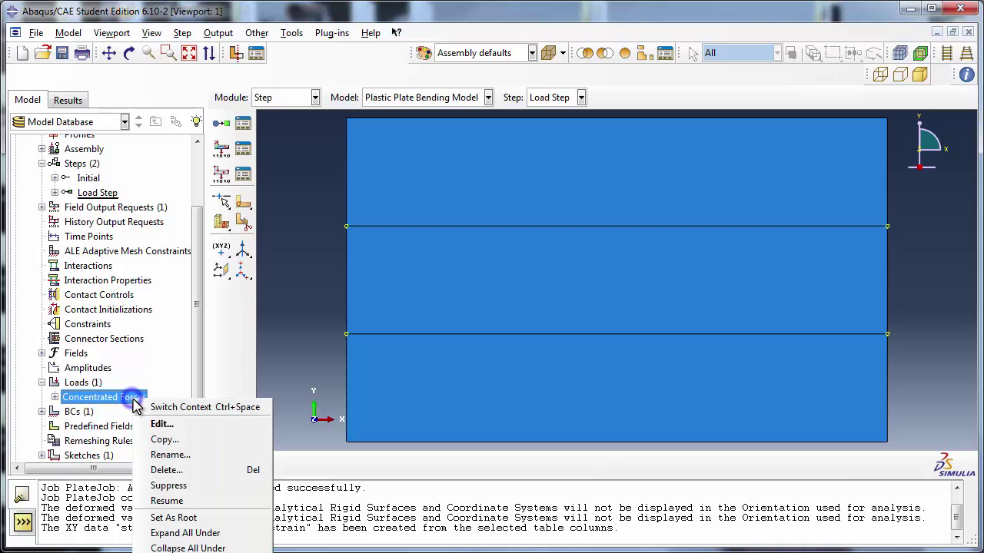
pyautogui.click(188, 427)
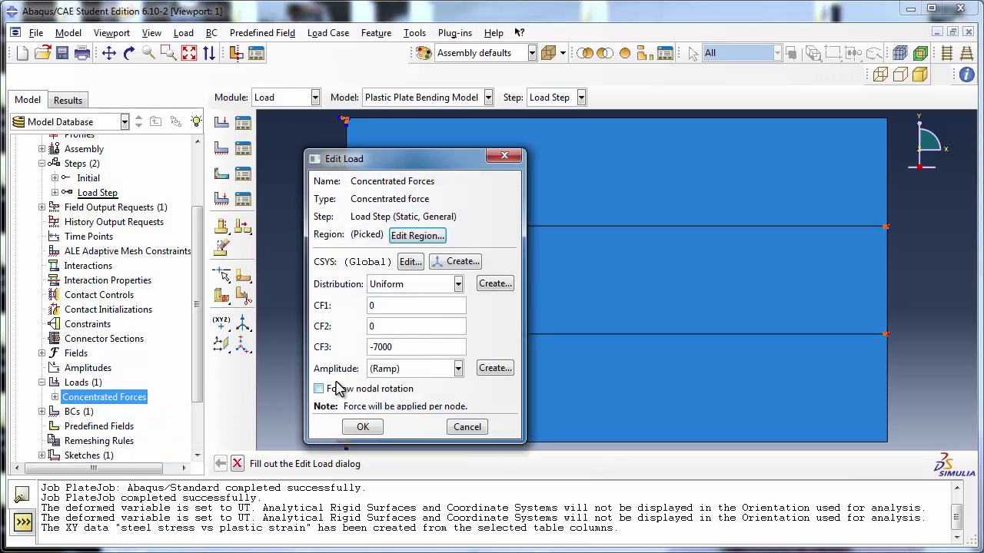
pyautogui.tripleClick(399, 350)
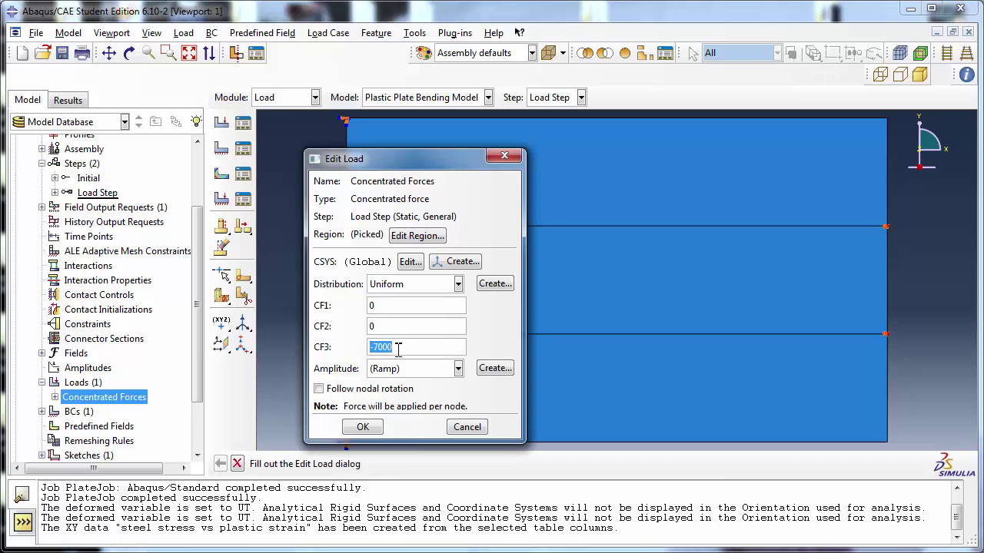
pyautogui.press('BackSpace')
pyautogui.write('-27000')
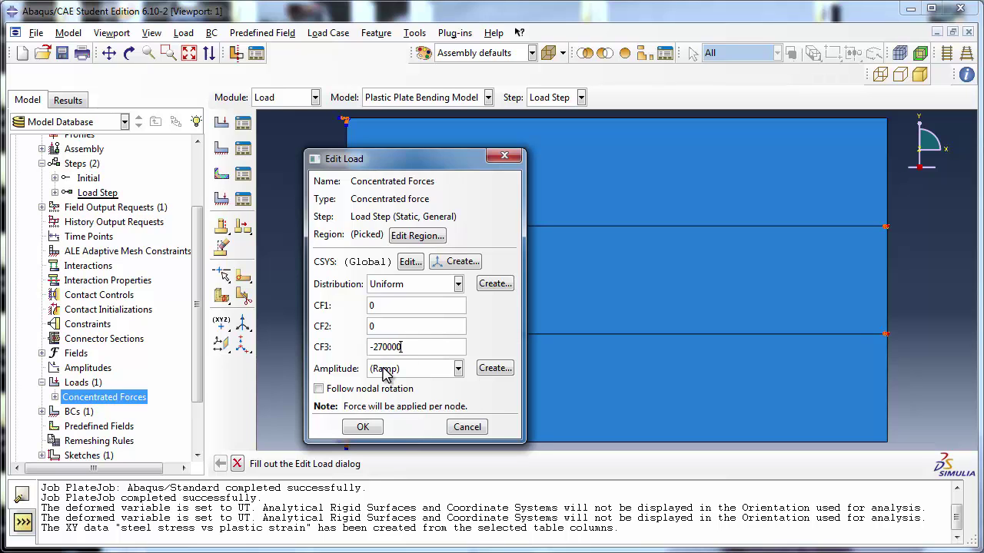
pyautogui.click(365, 428)
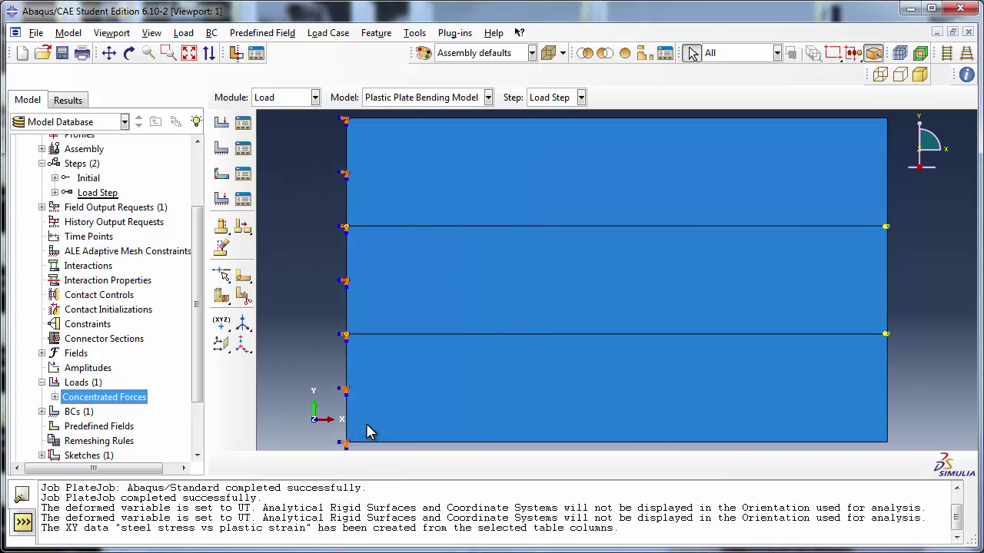
# Create the job PlateJobPlastic for Plastic Plate Bending Model with the description "Job simulates the plastic bending of a plate".
pyautogui.moveTo(198, 356); pyautogui.dragTo(194, 431)
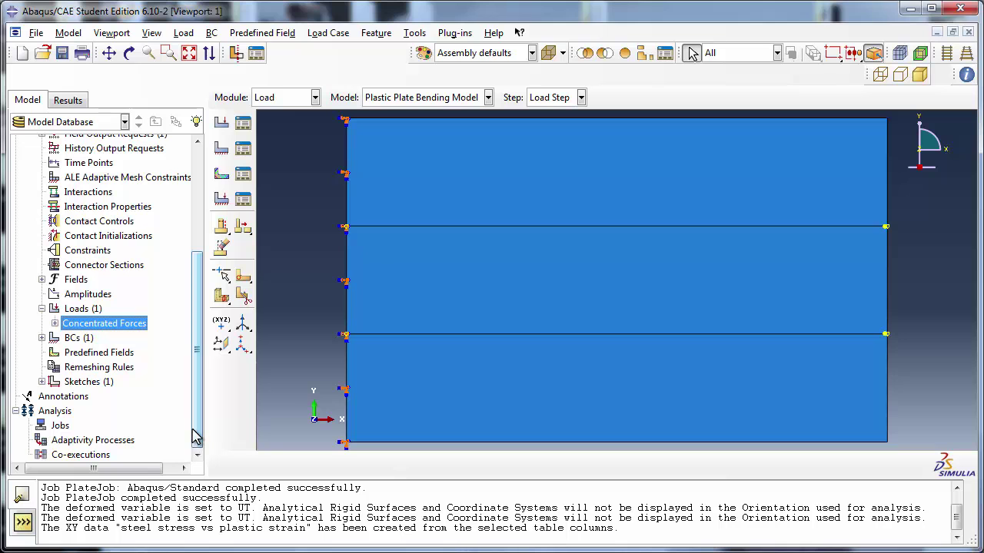
pyautogui.doubleClick(62, 428)
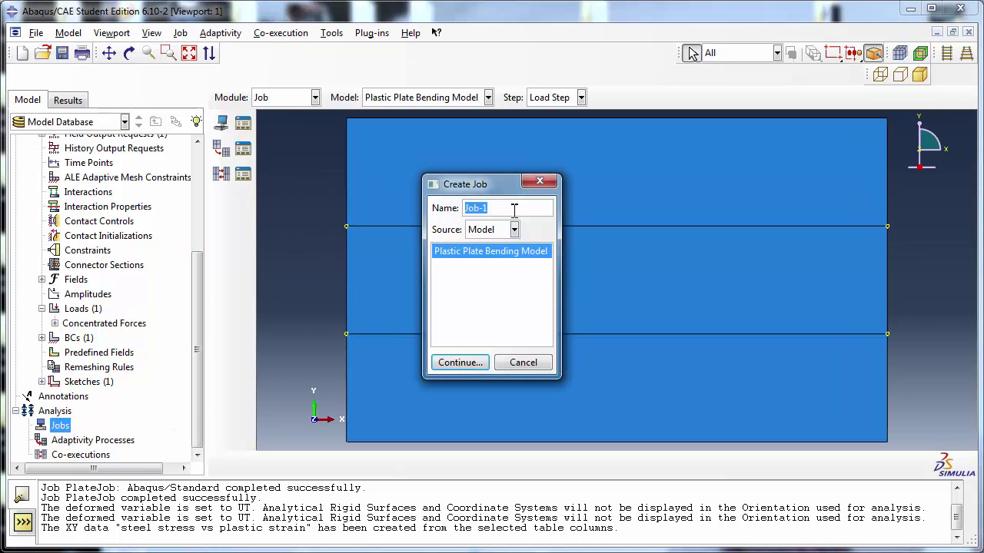
pyautogui.write('PlateJobPlas')
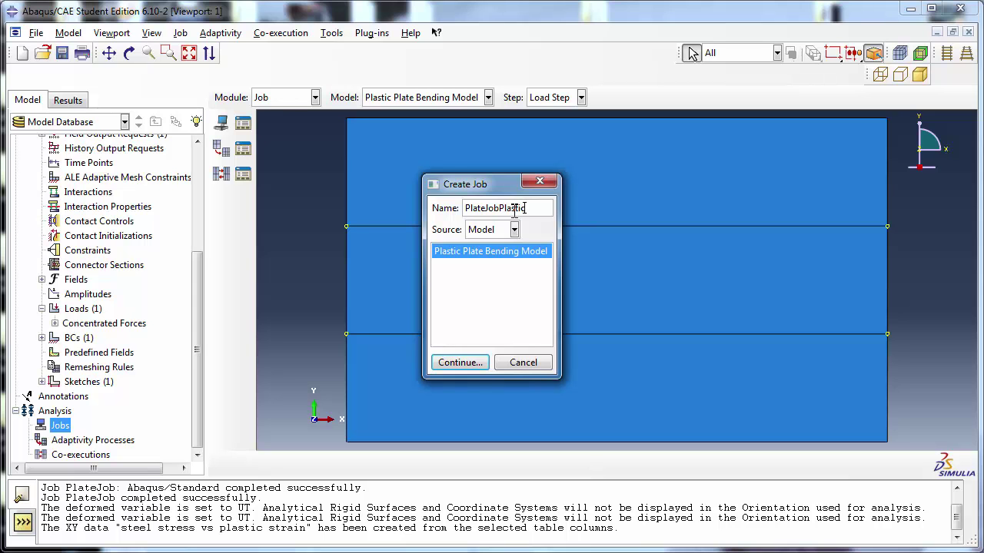
pyautogui.write('tic')
pyautogui.click(459, 362)
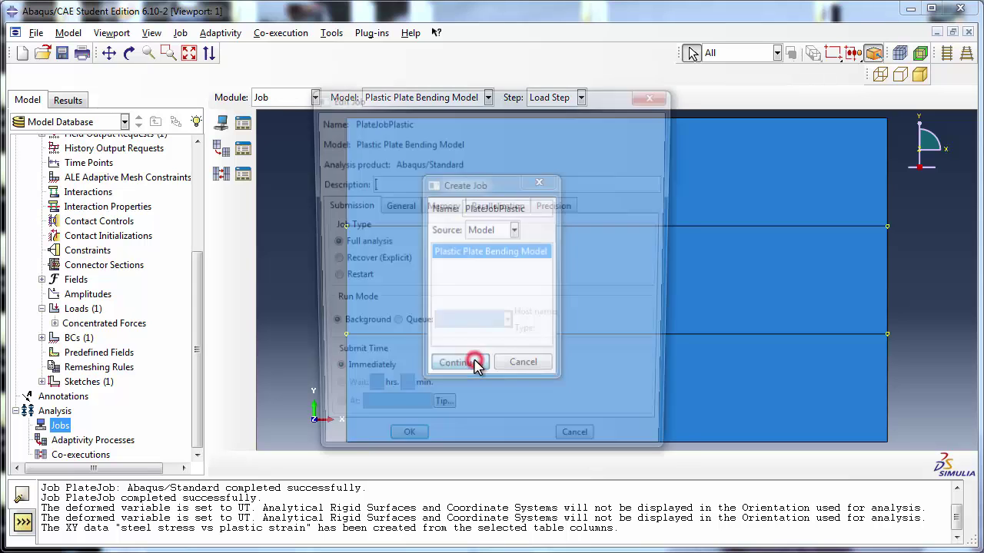
pyautogui.click(462, 183)
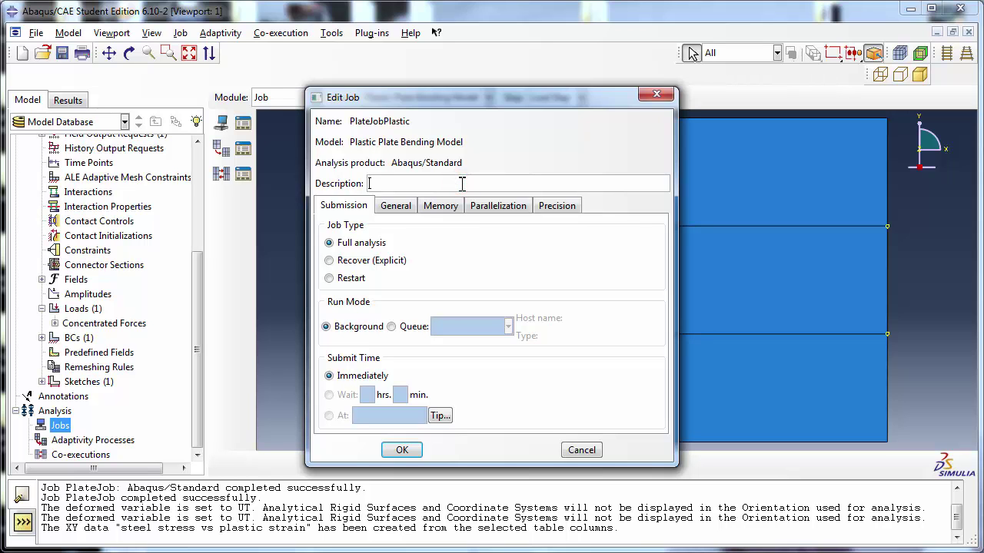
pyautogui.write('Job simulates the plastic bending of a plate')
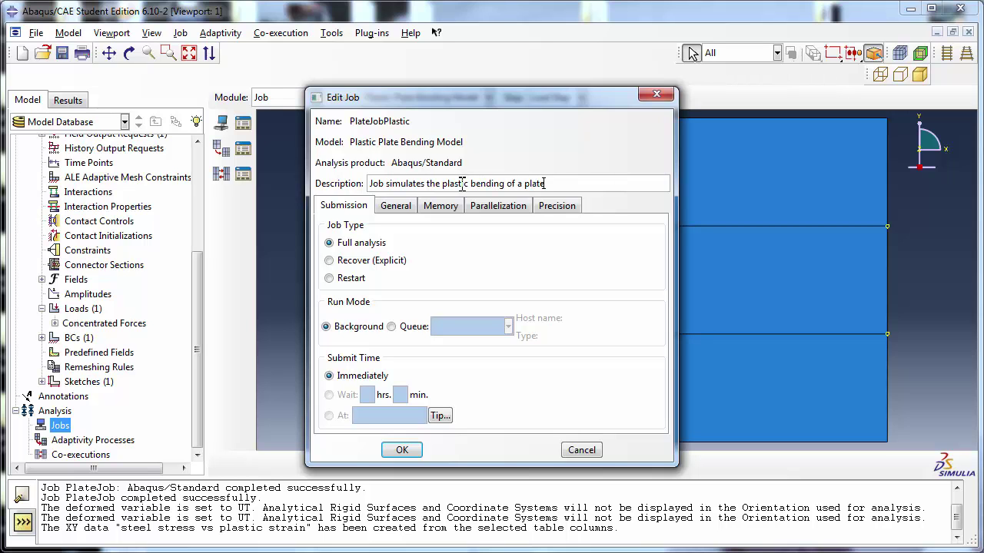
pyautogui.click(402, 449)
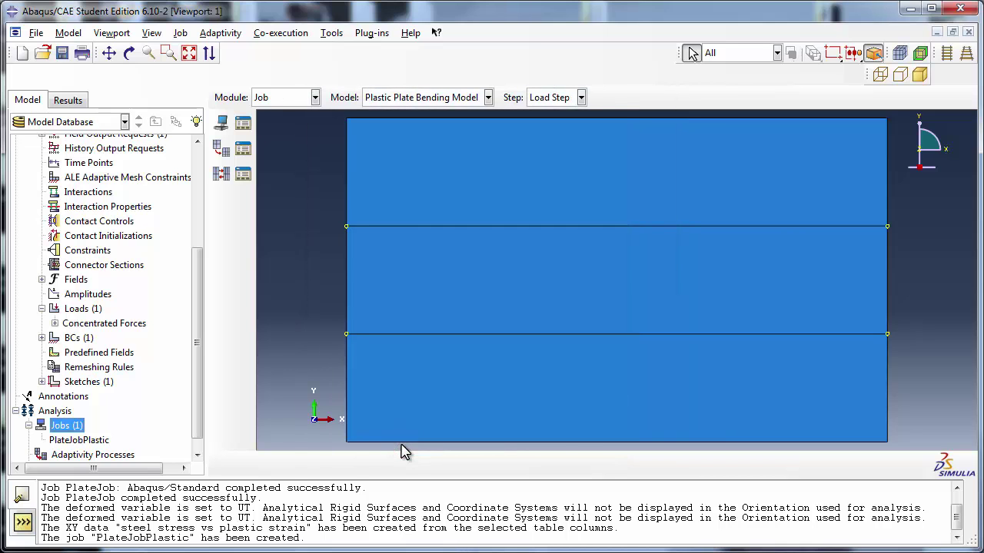
# Submit the job PlateJobPlastic for analysis, agreeing to continue without history output for Load Step.
pyautogui.moveTo(200, 415); pyautogui.dragTo(199, 440)
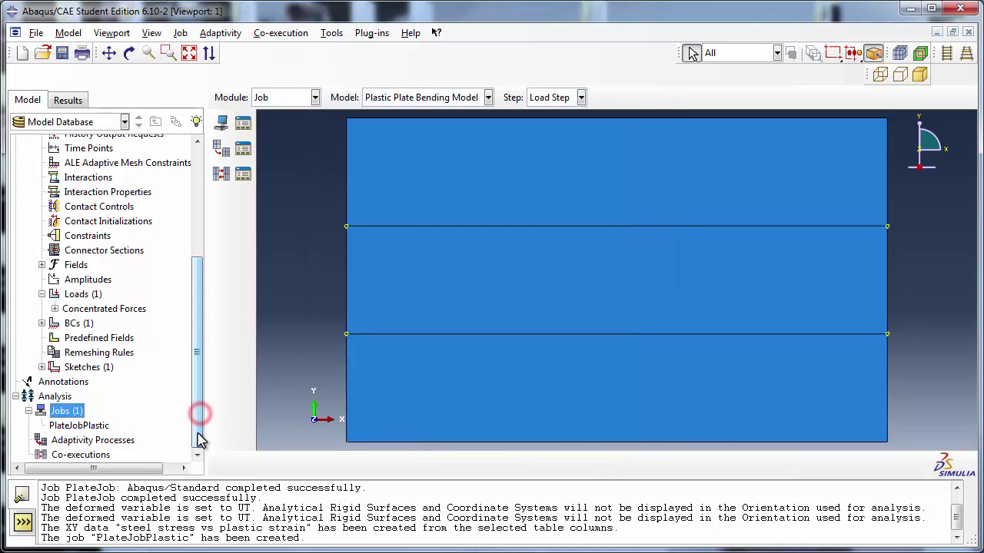
pyautogui.click(97, 426)
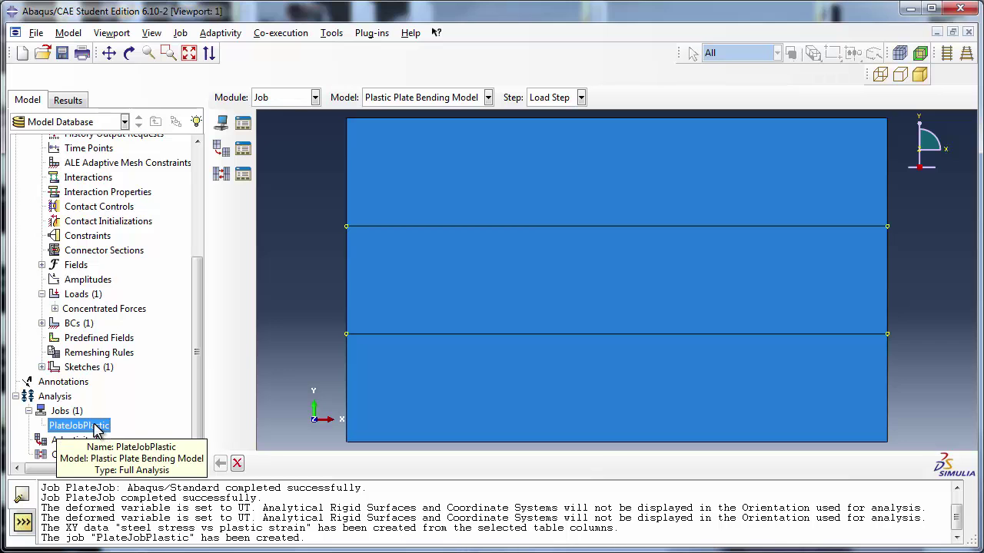
pyautogui.rightClick(96, 428)
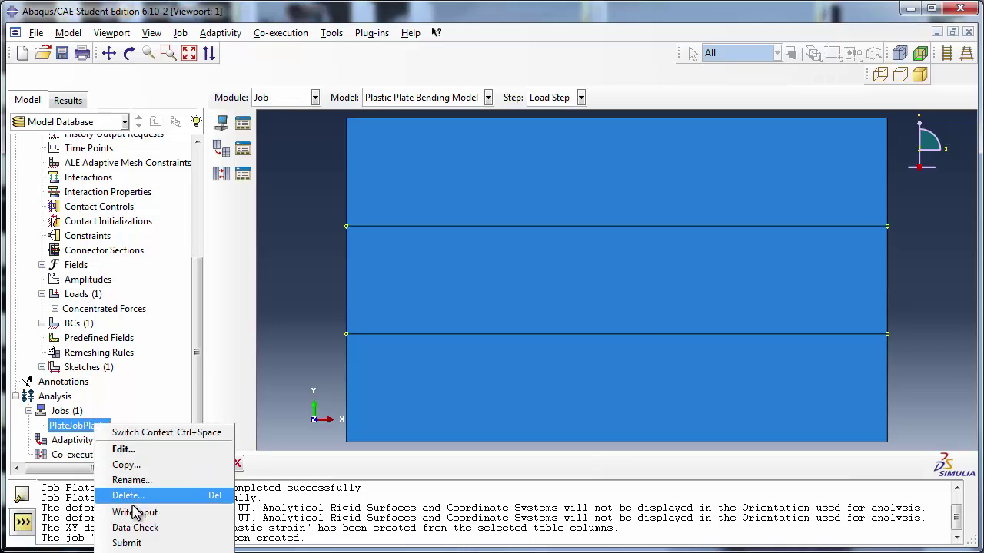
pyautogui.click(127, 544)
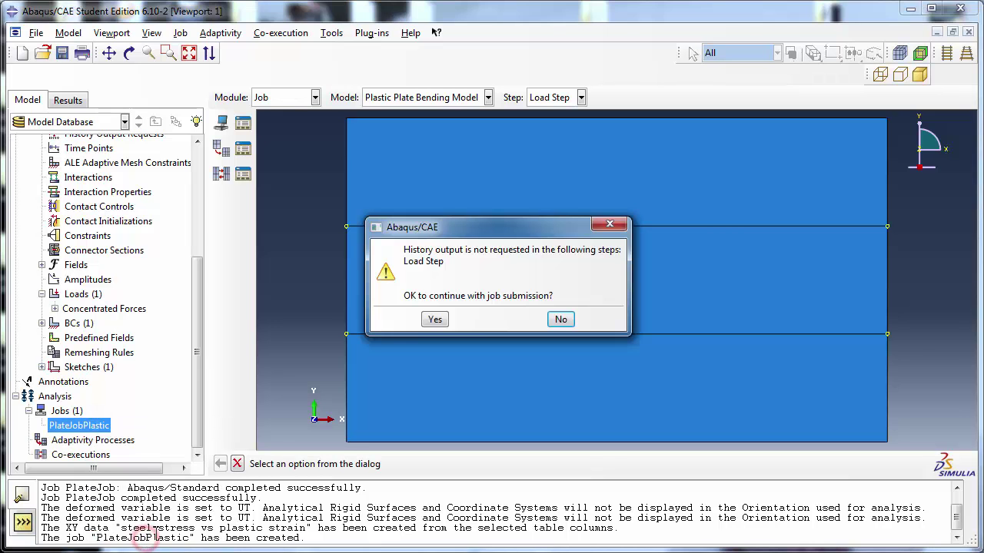
pyautogui.click(433, 321)
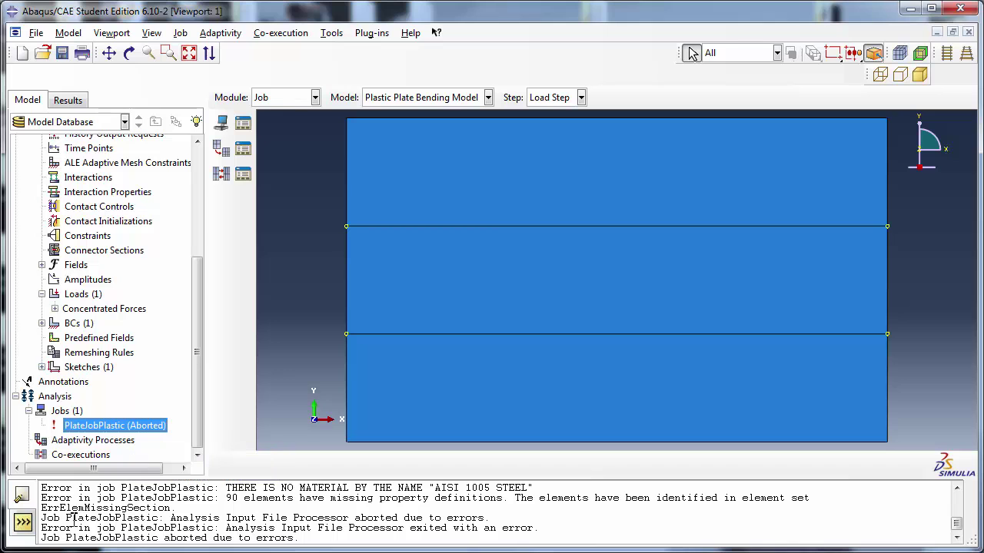
# Examine the error messages reported for the PlateJobPlastic submission.
pyautogui.moveTo(42, 530); pyautogui.dragTo(464, 536)
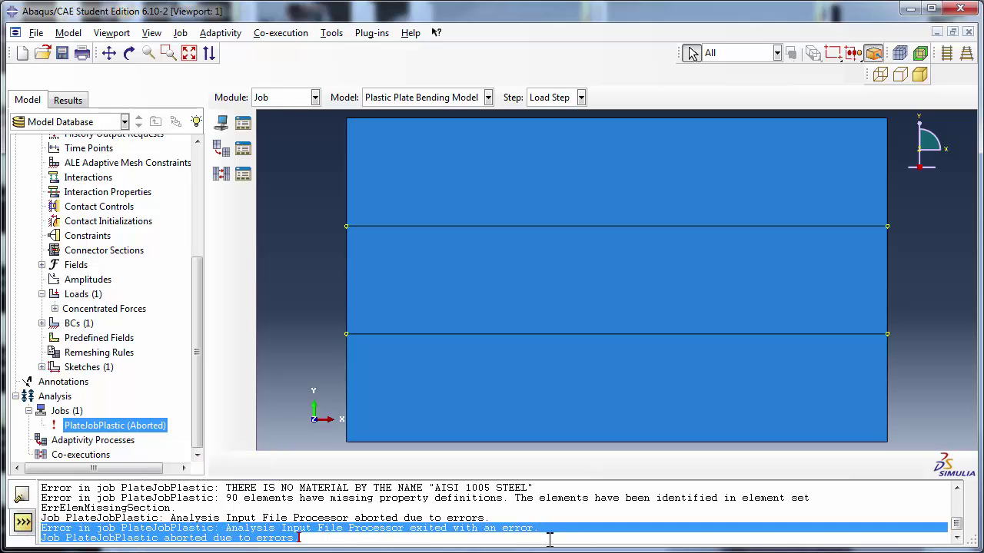
pyautogui.click(373, 528)
pyautogui.moveTo(42, 487); pyautogui.dragTo(525, 488)
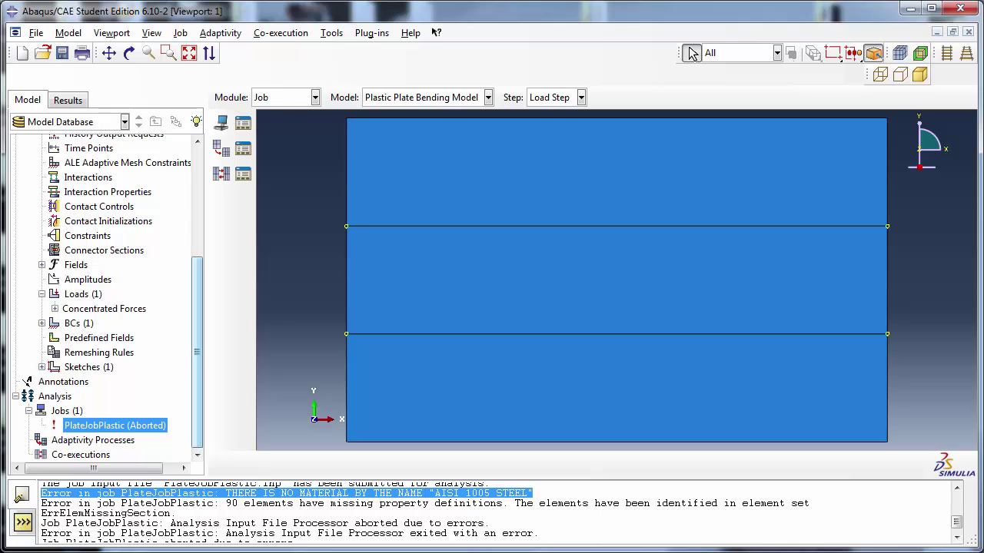
# Edit Plate Section so that it uses the material Steel, and accept the section definition.
pyautogui.scroll(5, 203, 270)
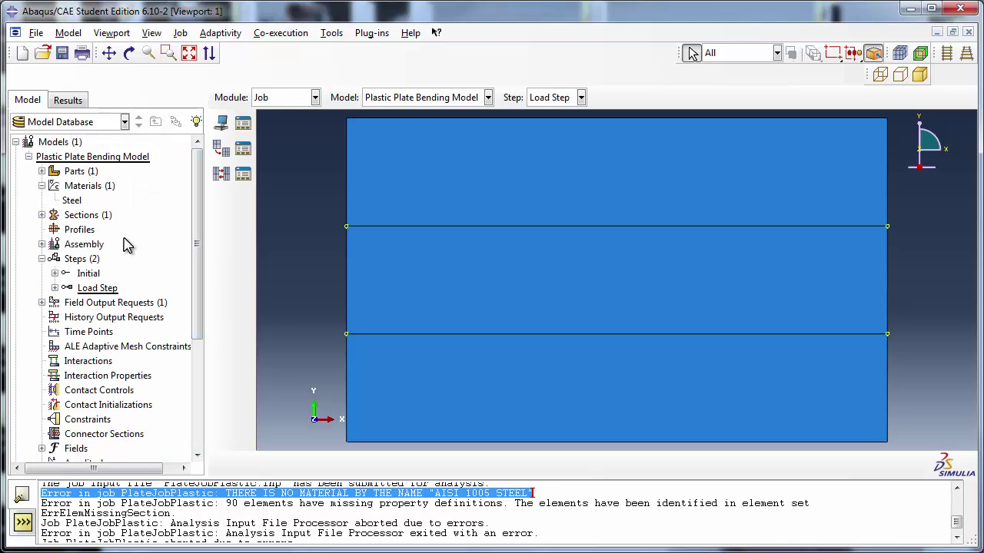
pyautogui.click(42, 216)
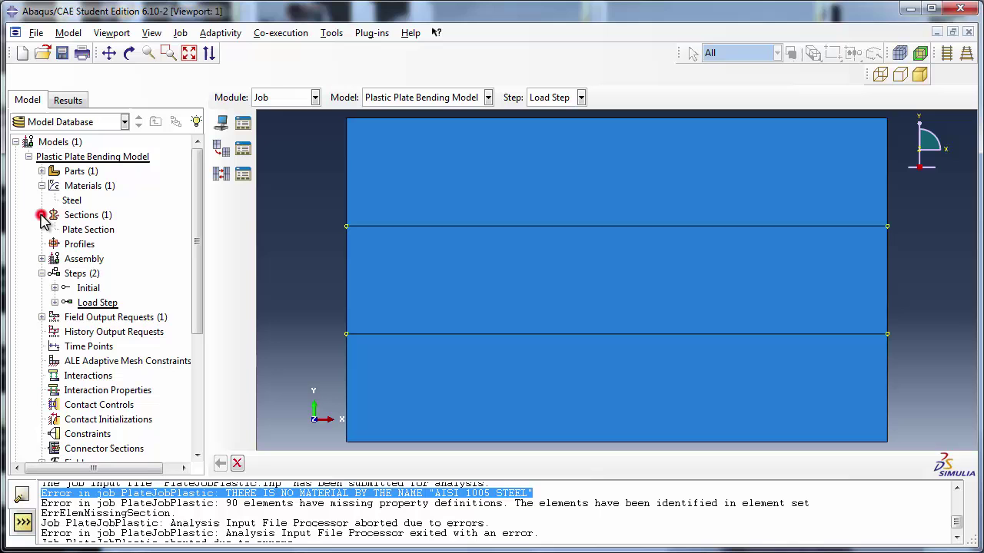
pyautogui.rightClick(86, 234)
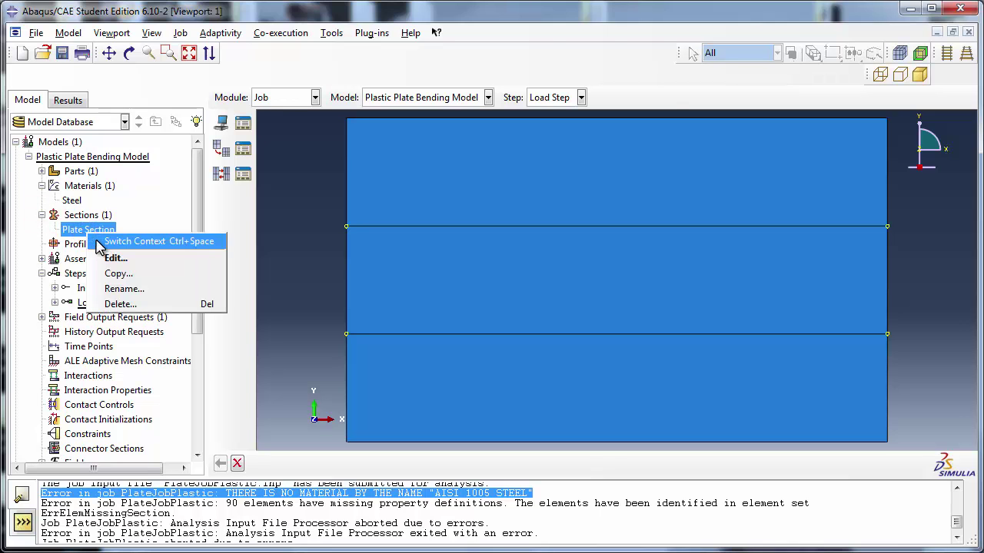
pyautogui.click(112, 257)
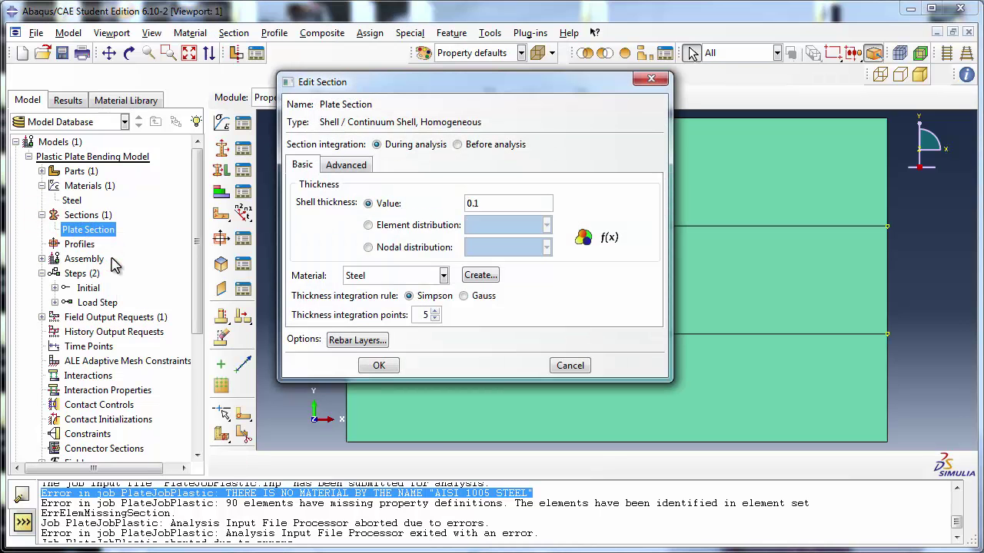
pyautogui.moveTo(367, 85); pyautogui.dragTo(557, 86)
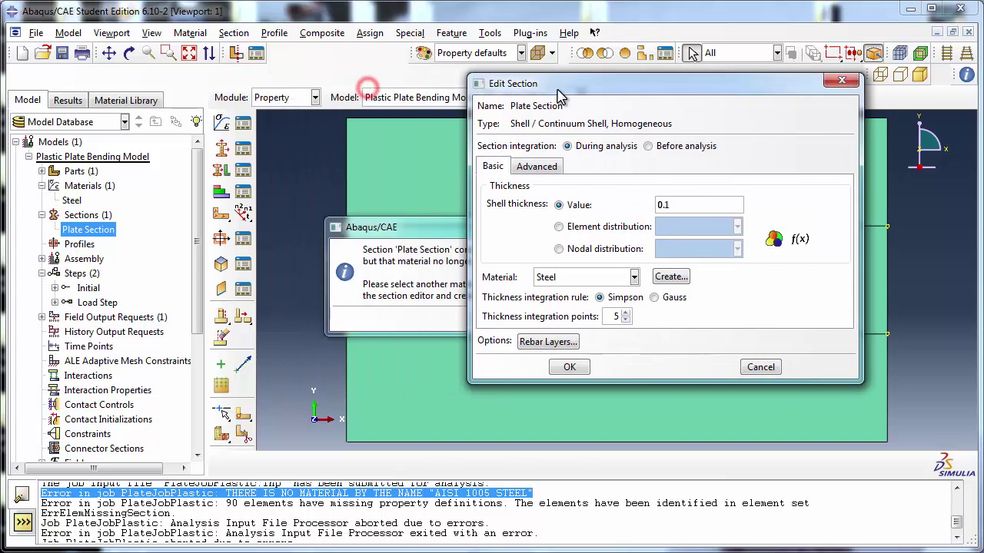
pyautogui.click(409, 226)
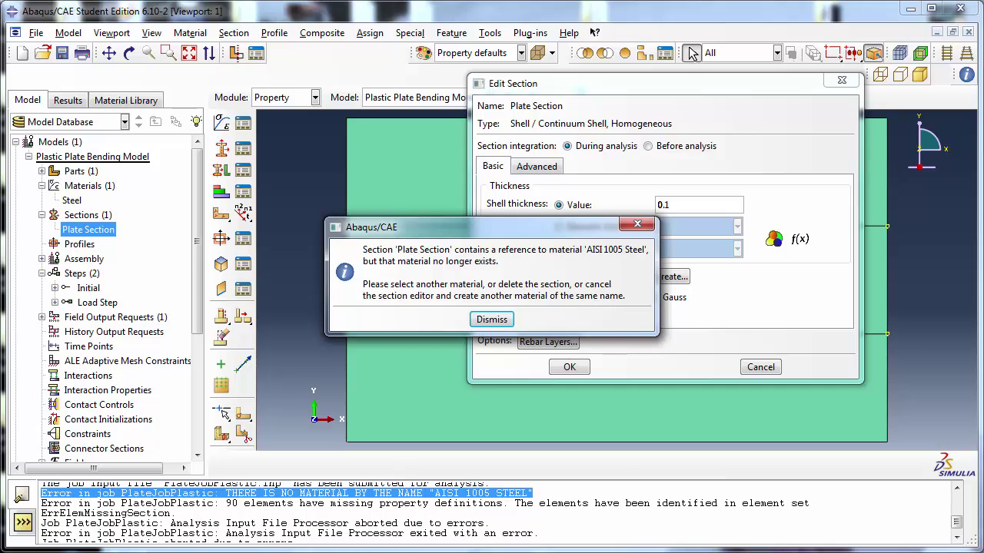
pyautogui.click(494, 322)
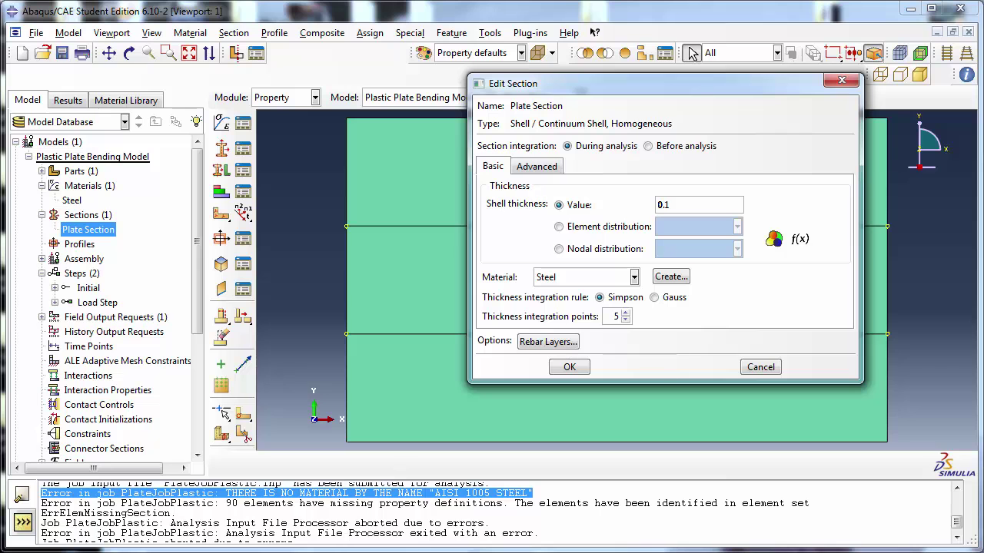
pyautogui.click(547, 278)
pyautogui.click(551, 293)
pyautogui.click(569, 368)
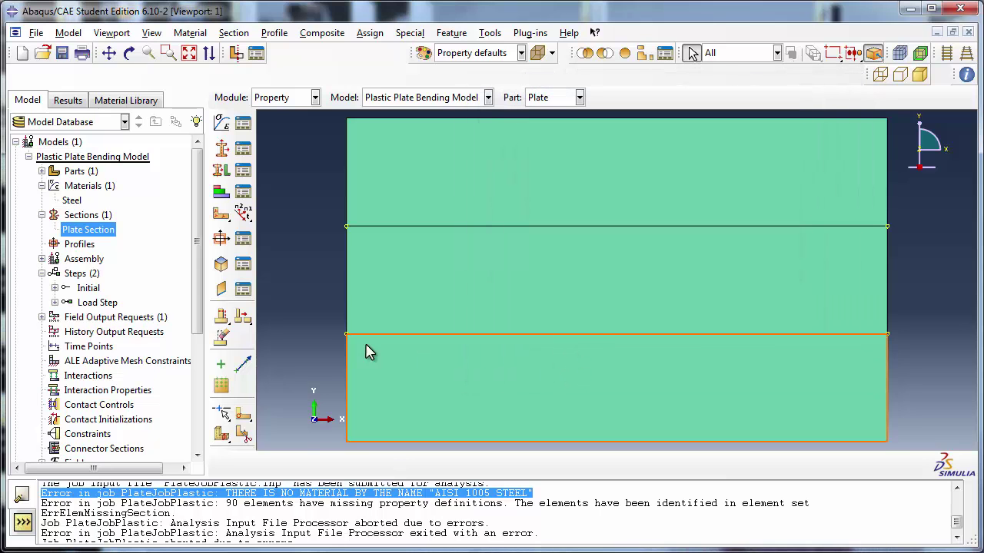
# Resubmit the job PlateJobPlastic, overwriting the existing job files and continuing without history output.
pyautogui.moveTo(198, 311); pyautogui.dragTo(208, 432)
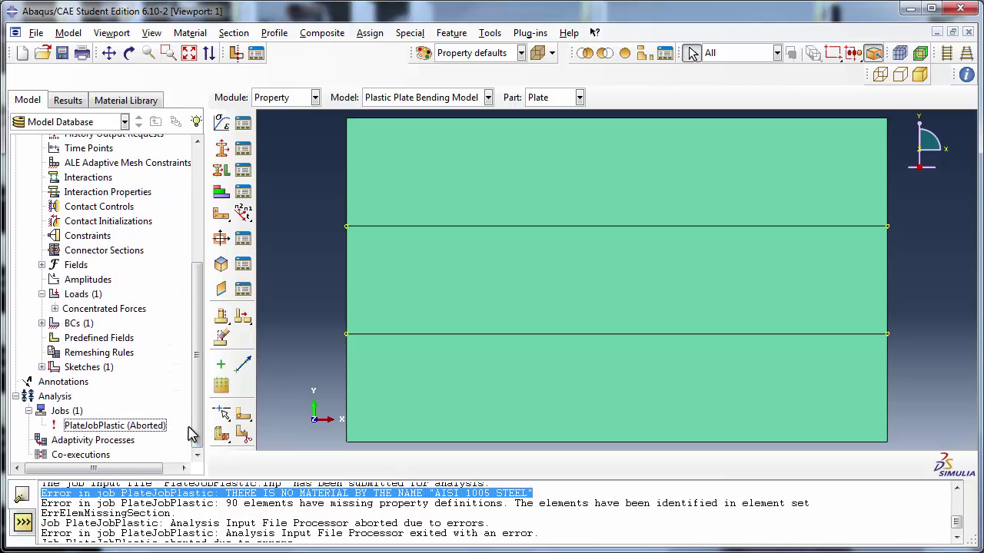
pyautogui.rightClick(158, 429)
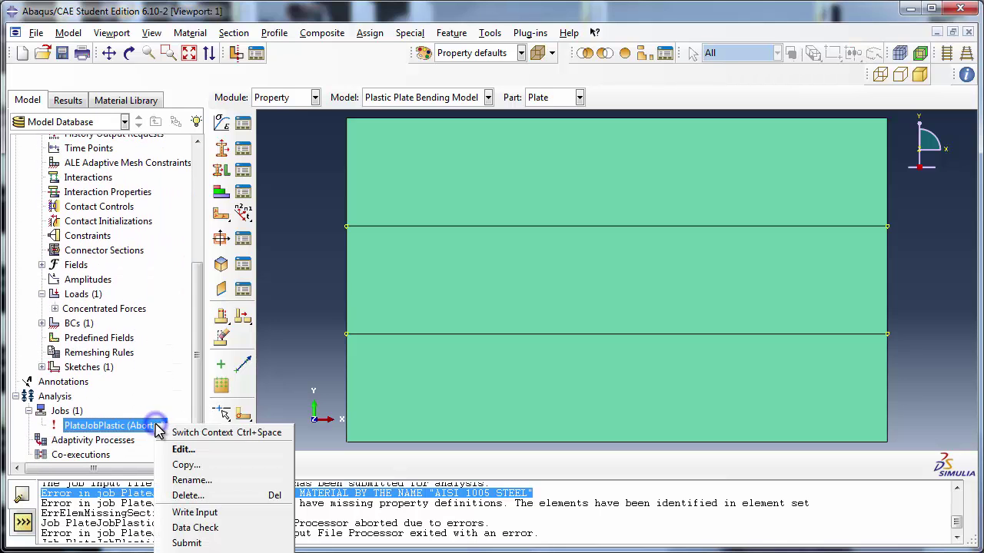
pyautogui.click(213, 540)
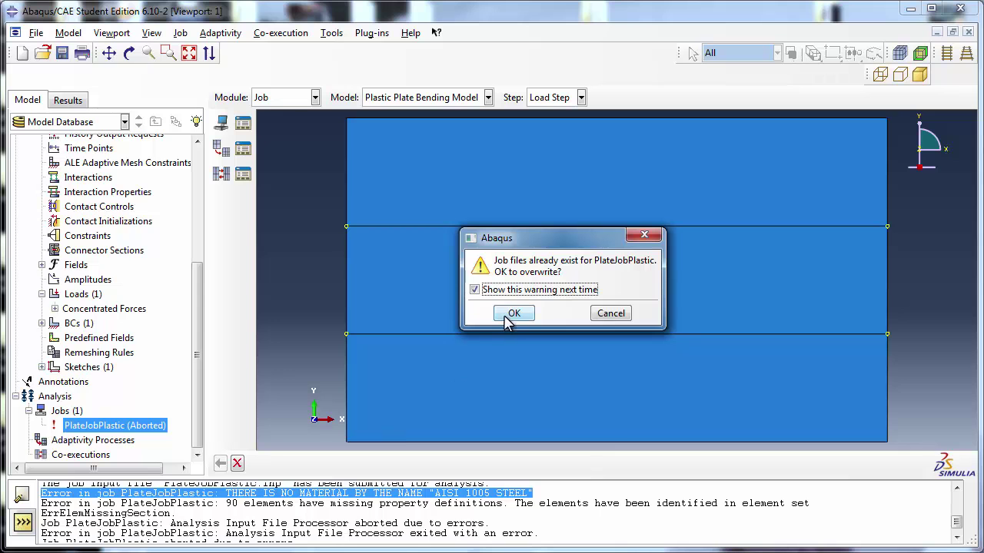
pyautogui.click(514, 318)
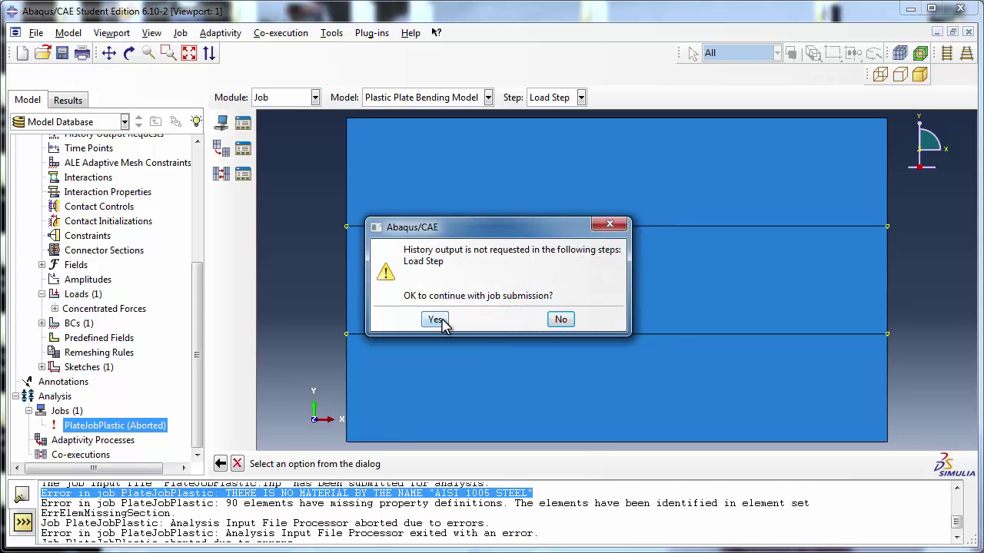
pyautogui.click(435, 320)
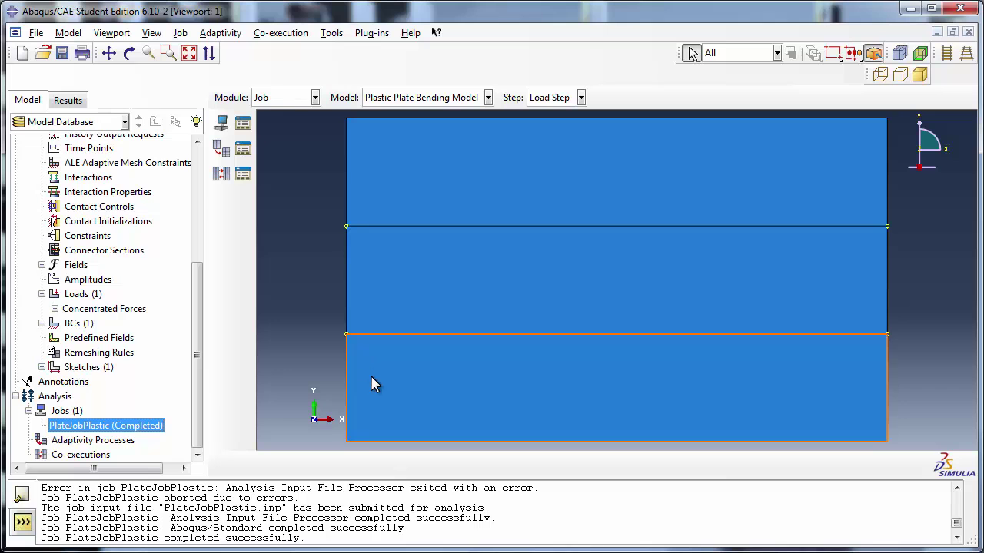
# Open the results of PlateJobPlastic and plot the Mises stress contours on the deformed plate.
pyautogui.rightClick(158, 425)
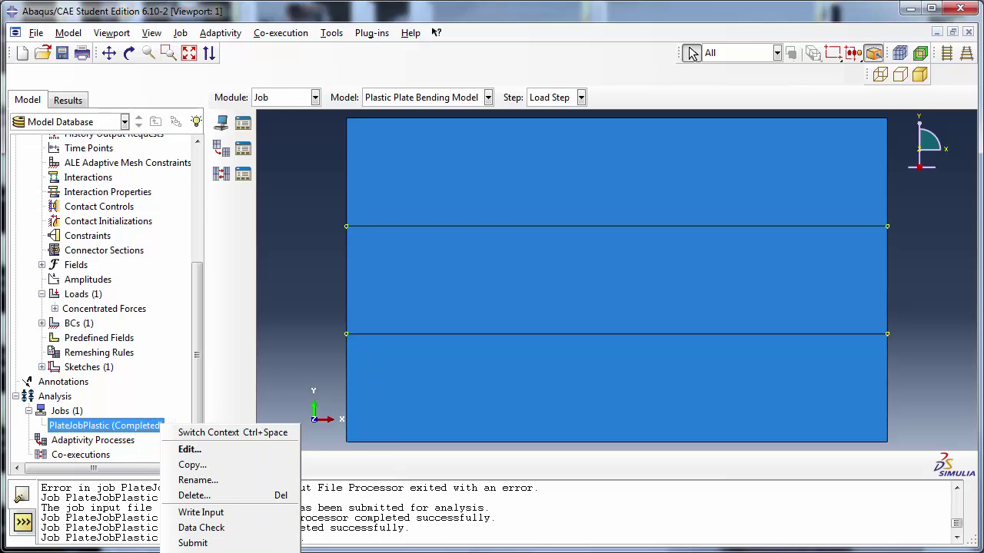
pyautogui.click(196, 552)
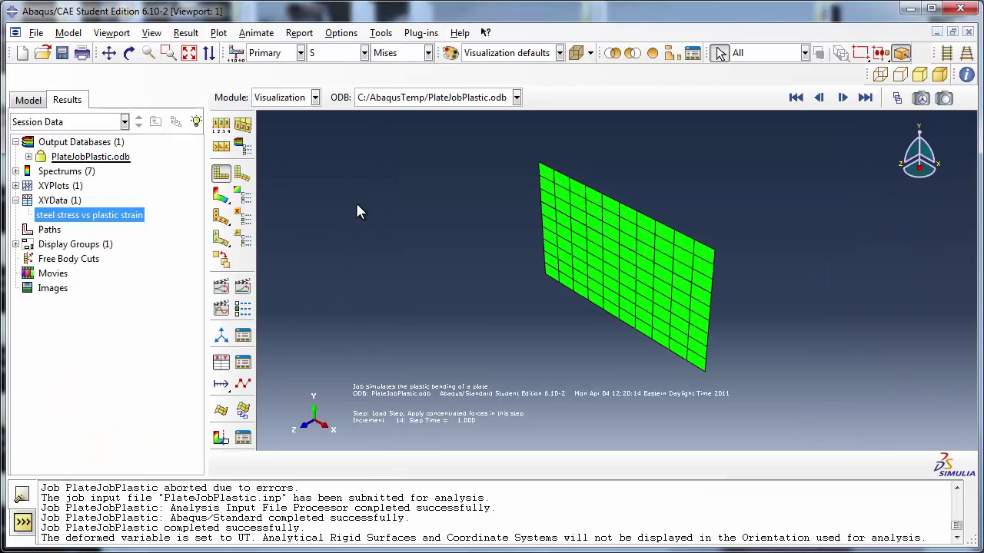
pyautogui.click(221, 197)
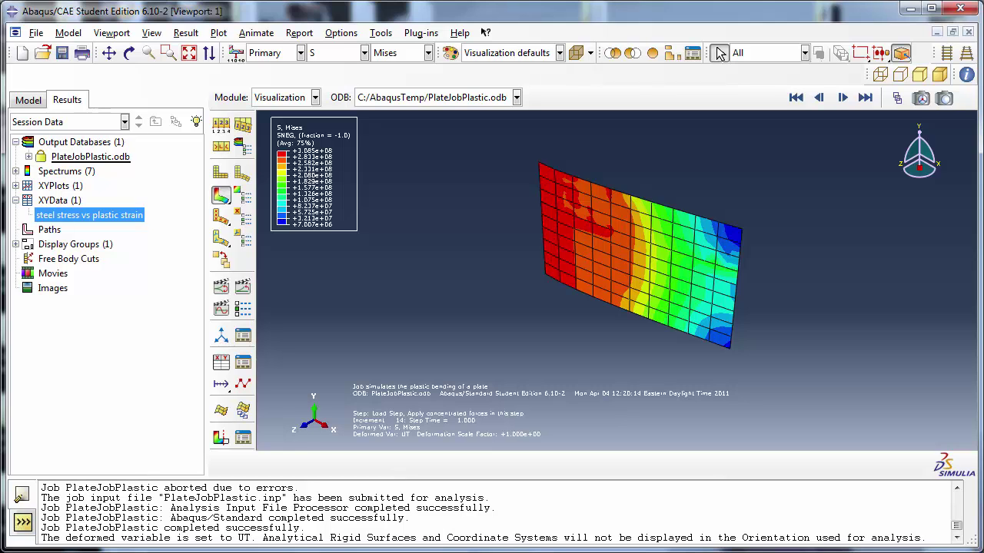
# Set the legend's font size to 14 points in the viewport annotation options.
pyautogui.click(121, 35)
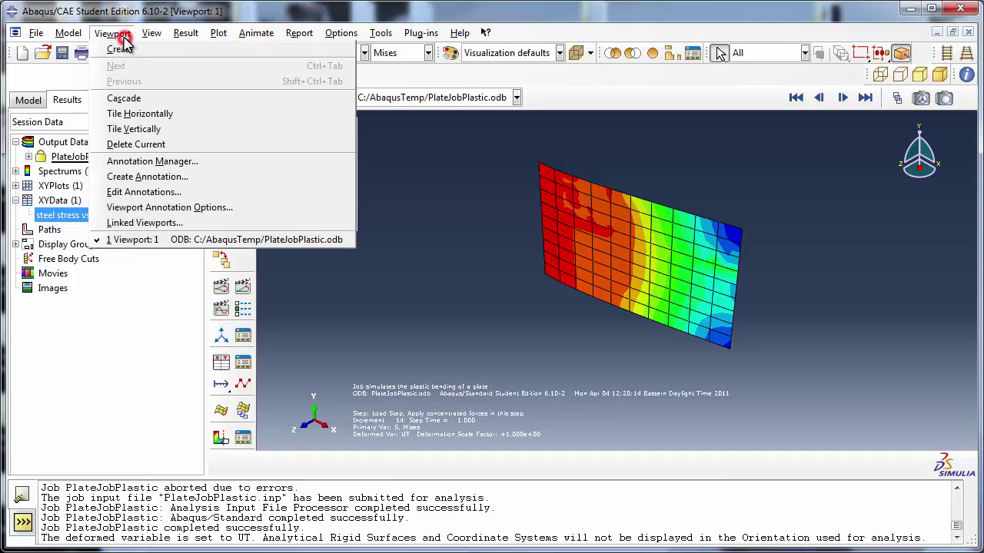
pyautogui.click(201, 208)
pyautogui.moveTo(441, 147)
pyautogui.mouseDown()
pyautogui.moveTo(386, 162)
pyautogui.moveTo(417, 163)
pyautogui.mouseUp()
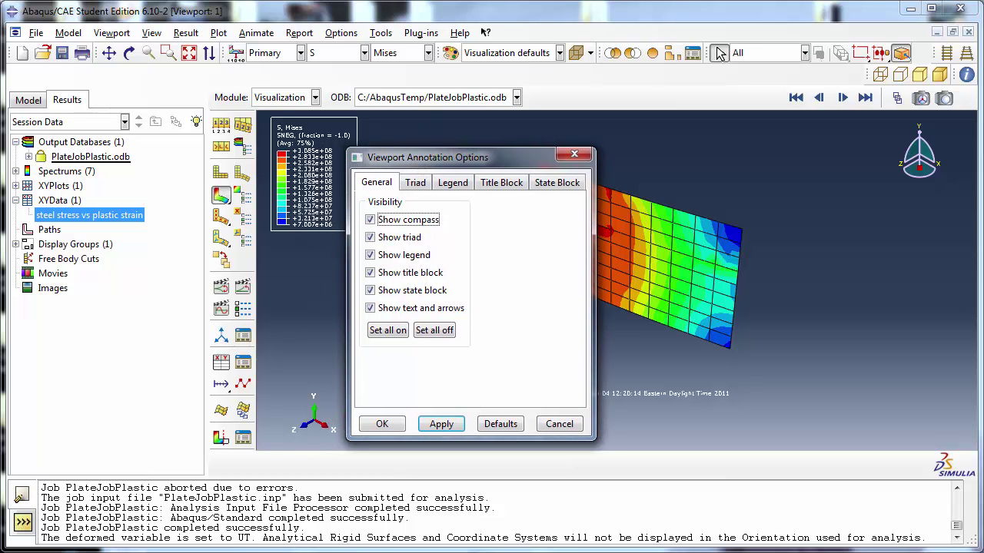
pyautogui.click(461, 184)
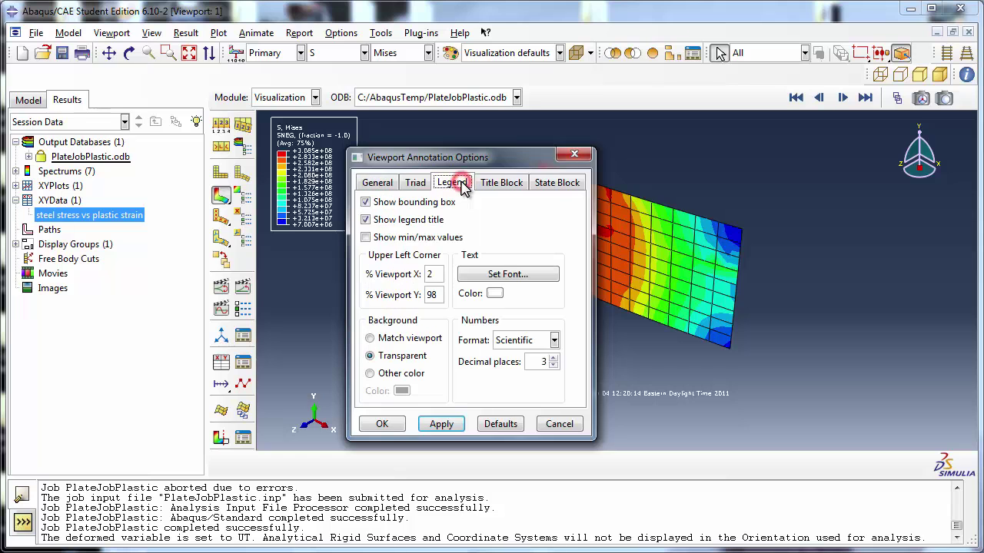
pyautogui.click(505, 274)
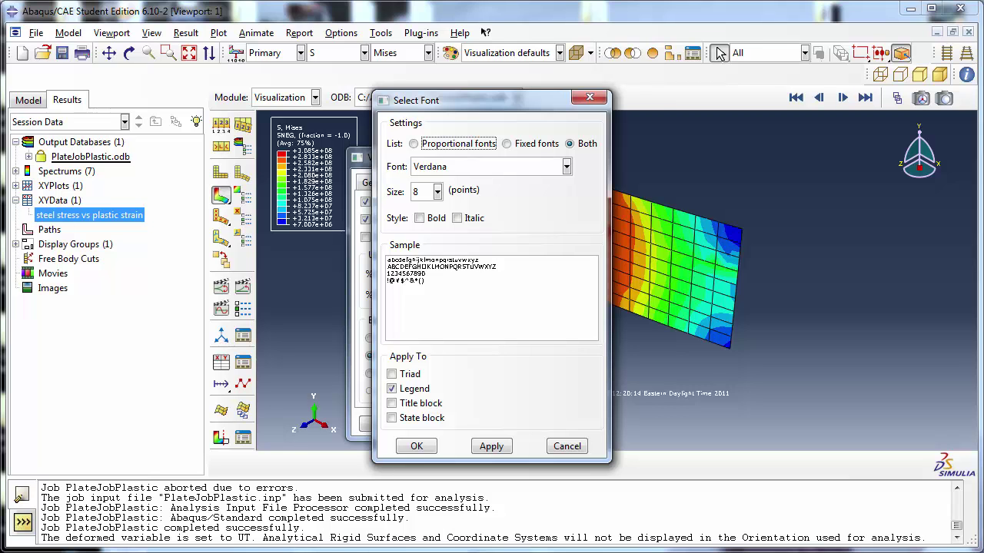
pyautogui.click(436, 192)
pyautogui.click(425, 253)
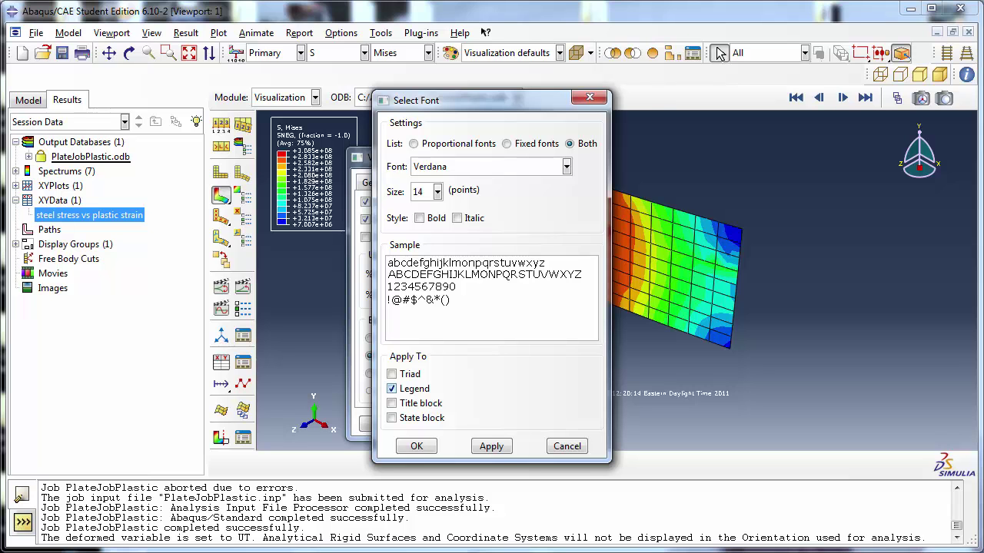
pyautogui.click(494, 452)
pyautogui.click(414, 446)
# Set the font size of both the title block and the state block to 14 points in the viewport annotation options.
pyautogui.moveTo(440, 163)
pyautogui.mouseDown()
pyautogui.moveTo(686, 188)
pyautogui.moveTo(668, 191)
pyautogui.mouseUp()
pyautogui.click(720, 211)
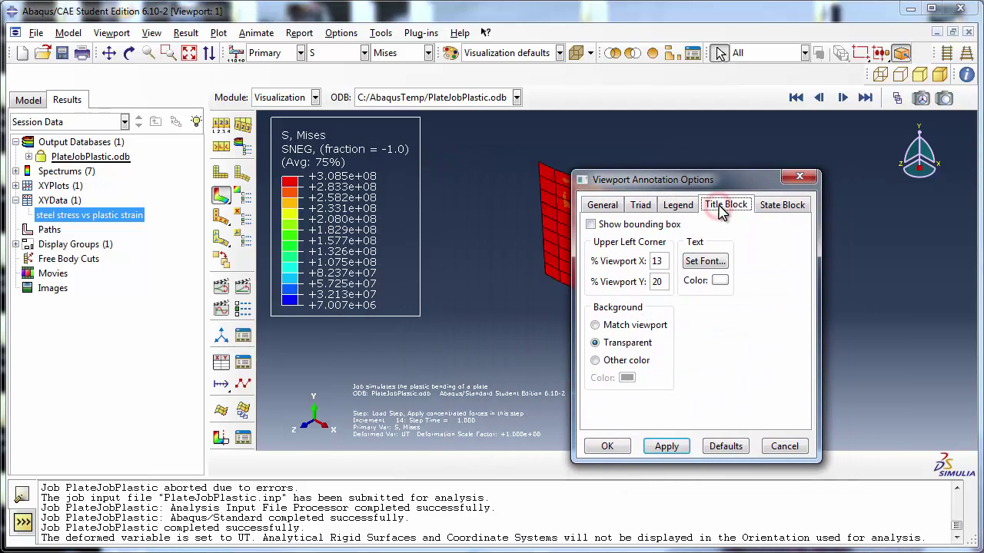
pyautogui.click(701, 261)
pyautogui.moveTo(494, 116); pyautogui.dragTo(680, 130)
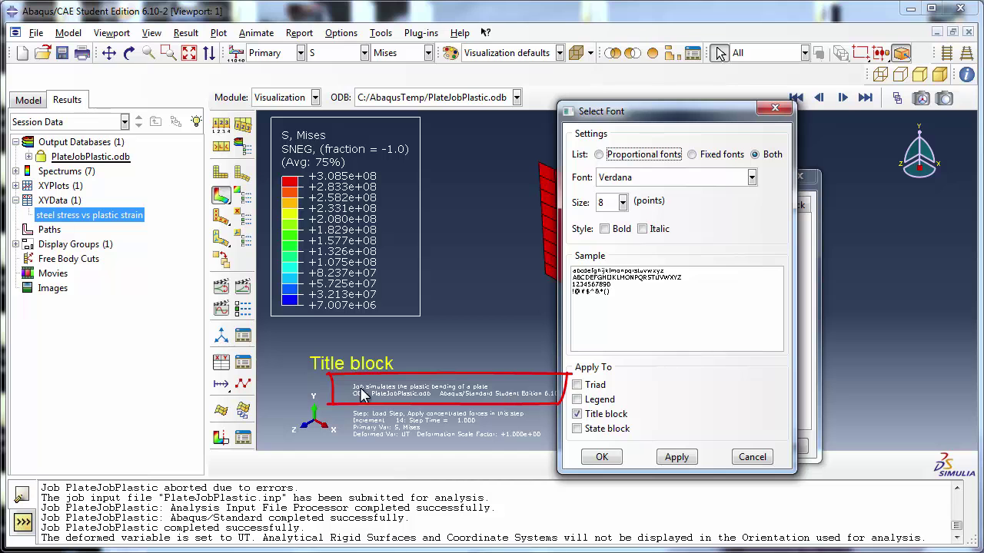
pyautogui.click(598, 432)
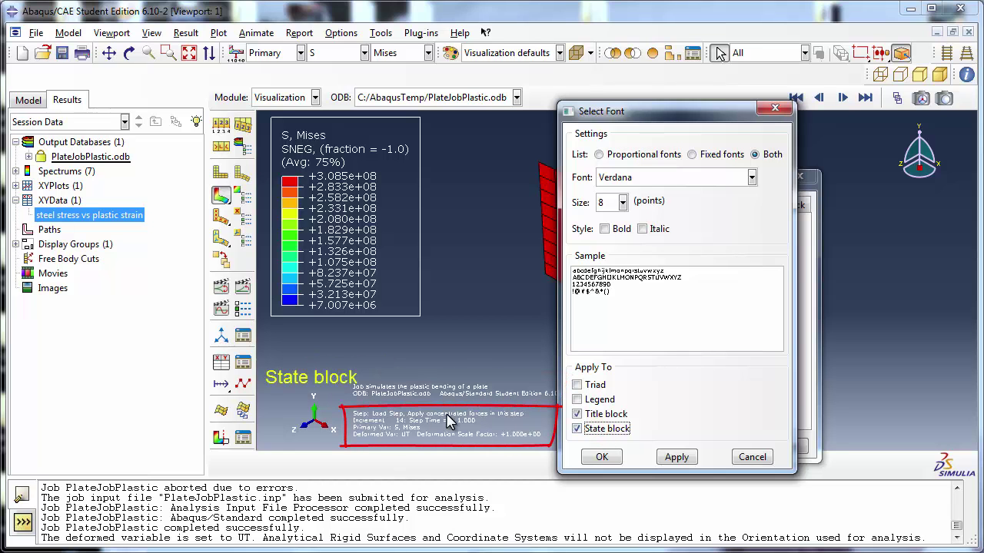
pyautogui.click(621, 204)
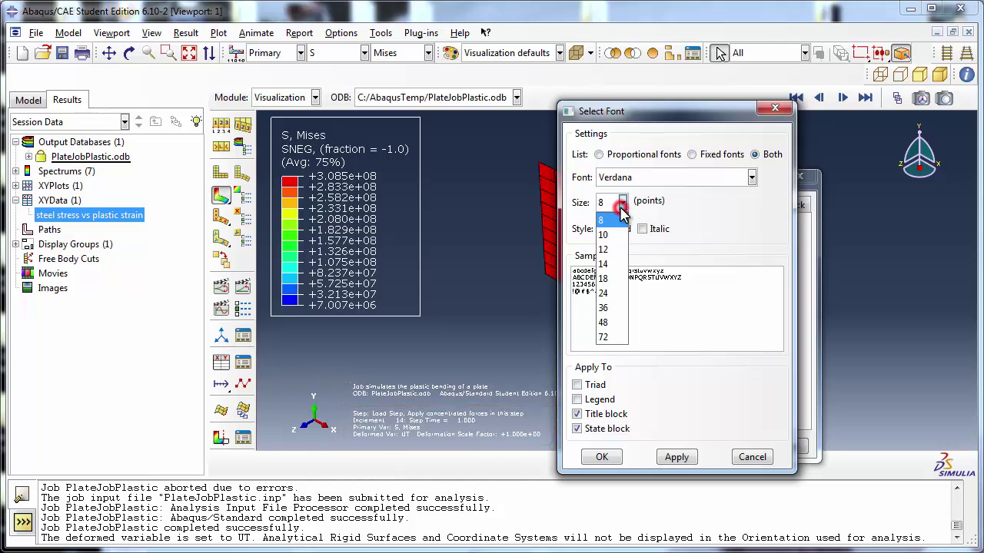
pyautogui.click(612, 263)
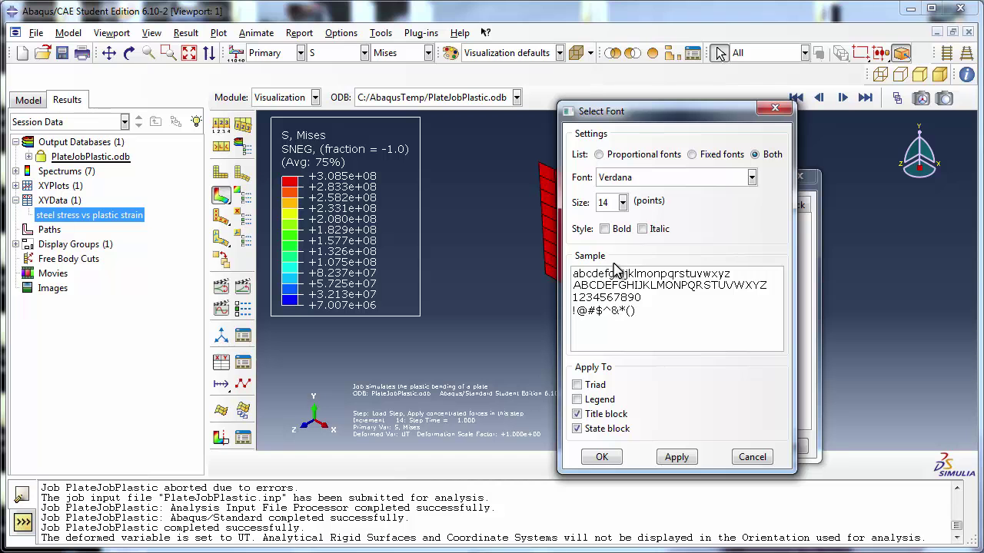
# Change the title and state block font to italic Times New Roman and accept the viewport annotation options.
pyautogui.click(648, 183)
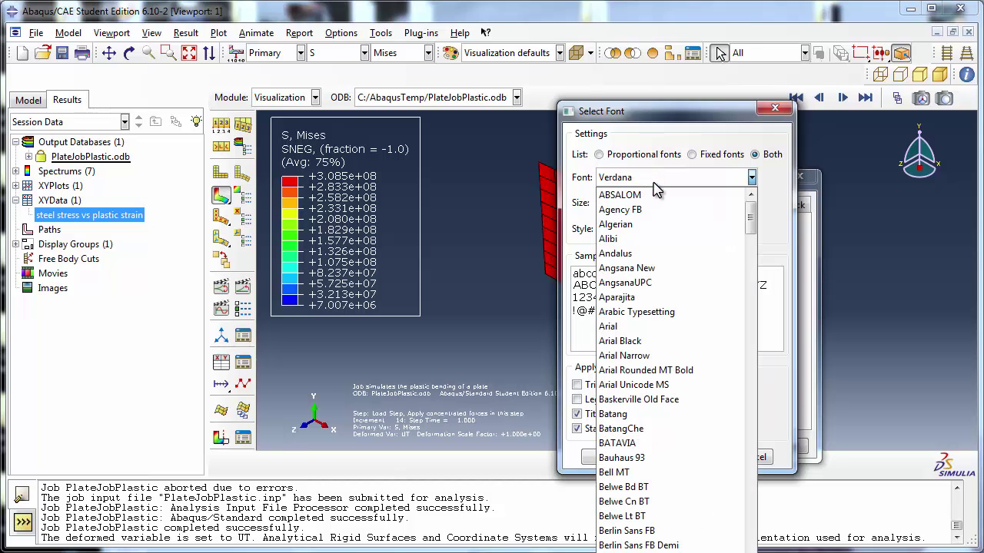
pyautogui.moveTo(751, 220); pyautogui.dragTo(753, 552)
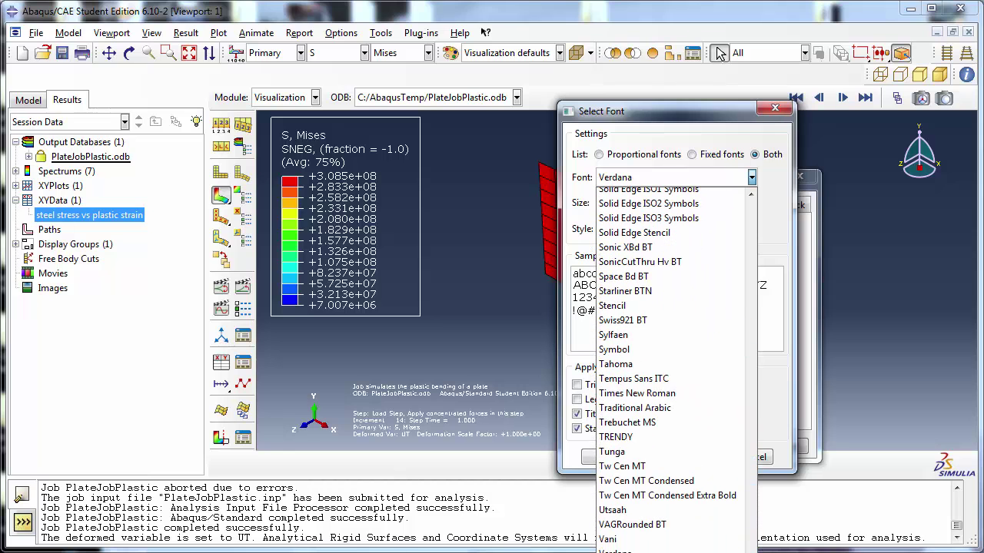
pyautogui.click(661, 392)
pyautogui.click(643, 229)
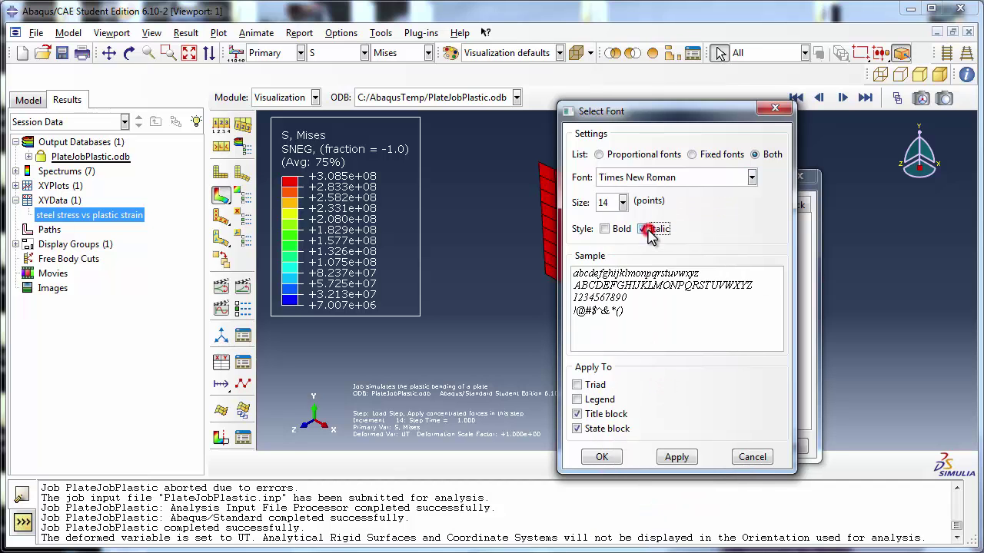
pyautogui.click(609, 458)
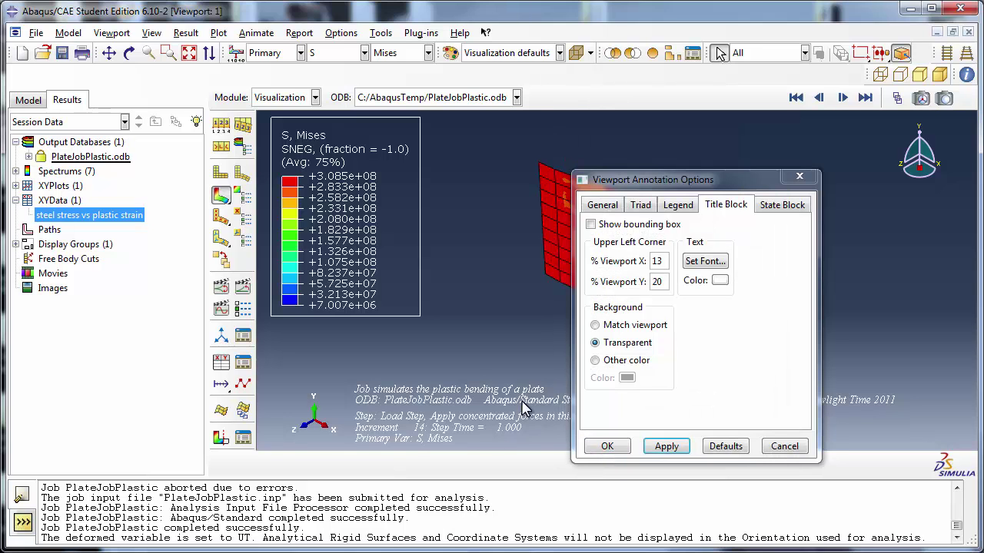
pyautogui.click(621, 447)
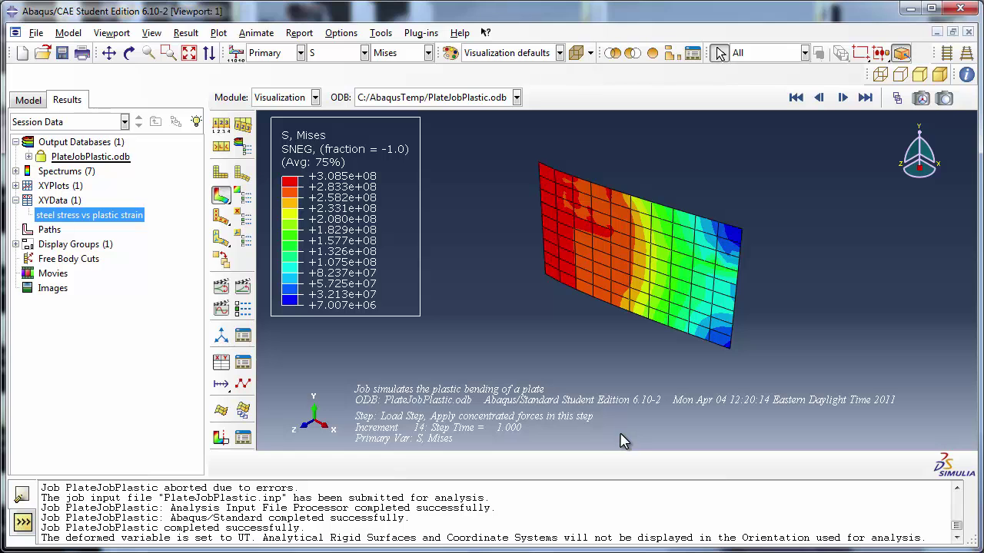
# Switch to the file explorer to examine the PlateJobPlastic files in the AbaqusTemp folder, and return to Abaqus/CAE.
pyautogui.click(27, 106)
pyautogui.moveTo(198, 333); pyautogui.dragTo(192, 360)
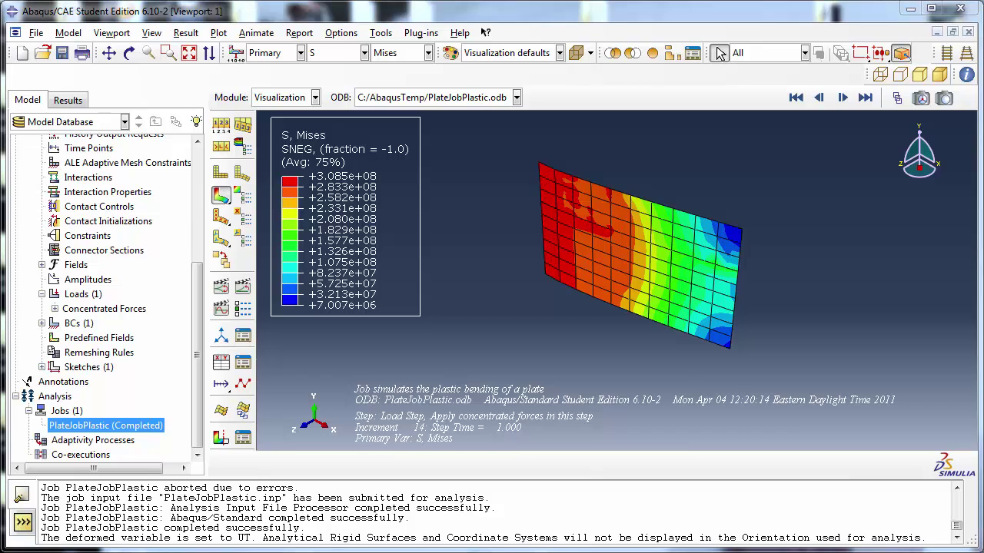
pyautogui.hotkey('alt', 'Tab')
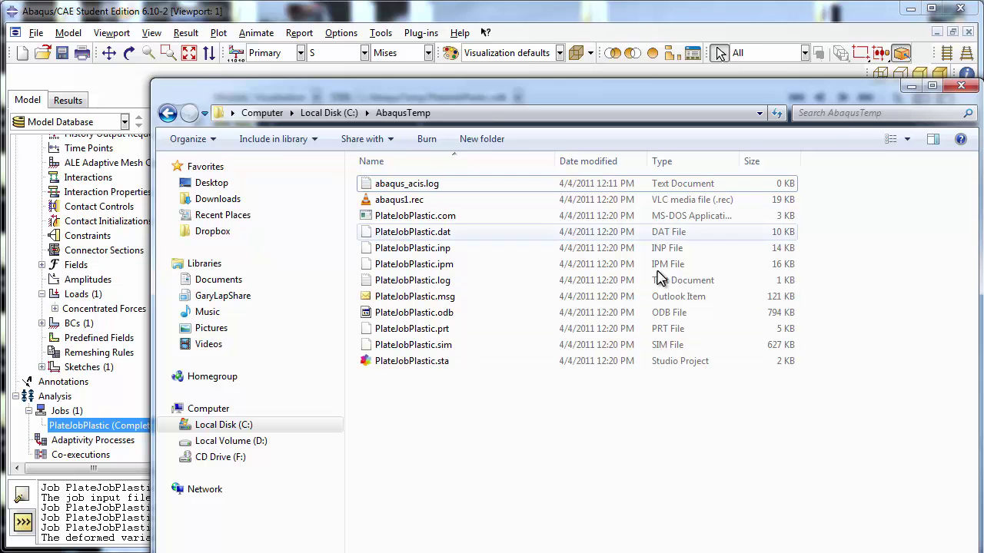
pyautogui.click(909, 86)
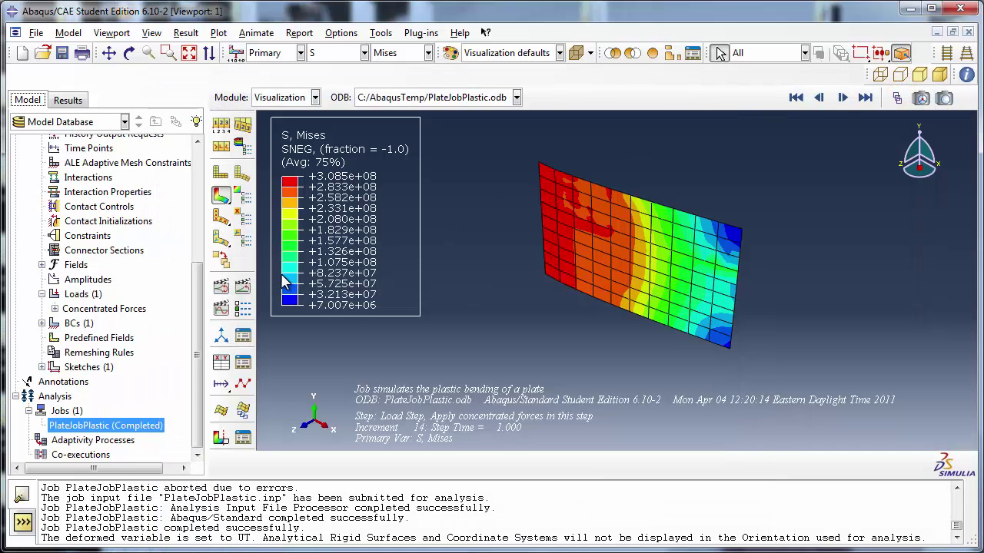
# In the Step module, edit the restart requests so that Load Step has a frequency of 1 and overlay enabled.
pyautogui.moveTo(196, 302); pyautogui.dragTo(158, 238)
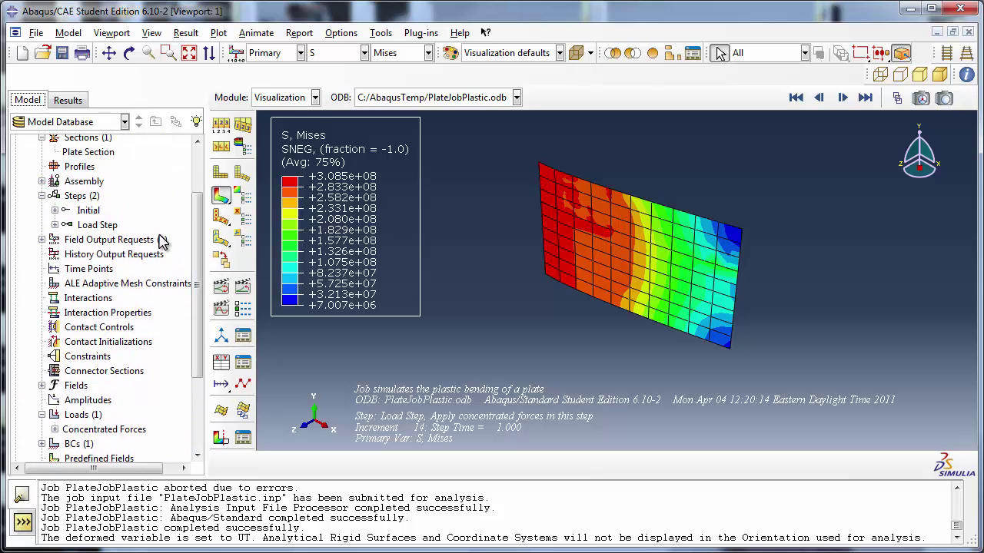
pyautogui.click(293, 100)
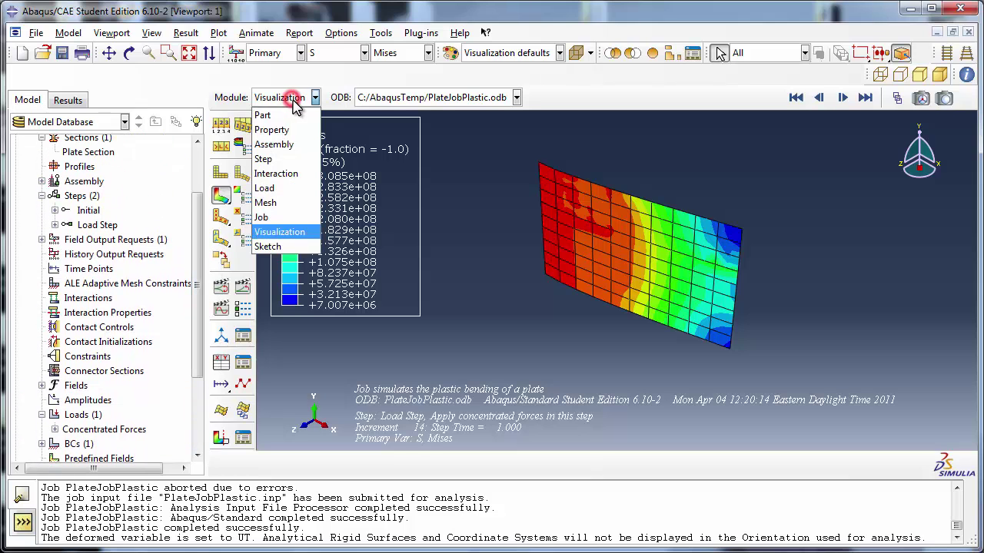
pyautogui.click(281, 159)
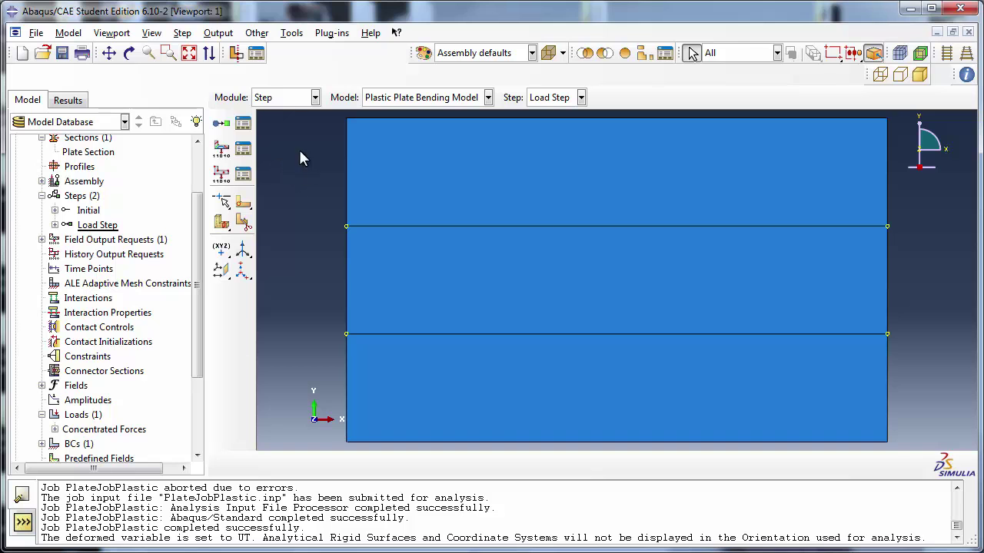
pyautogui.click(218, 33)
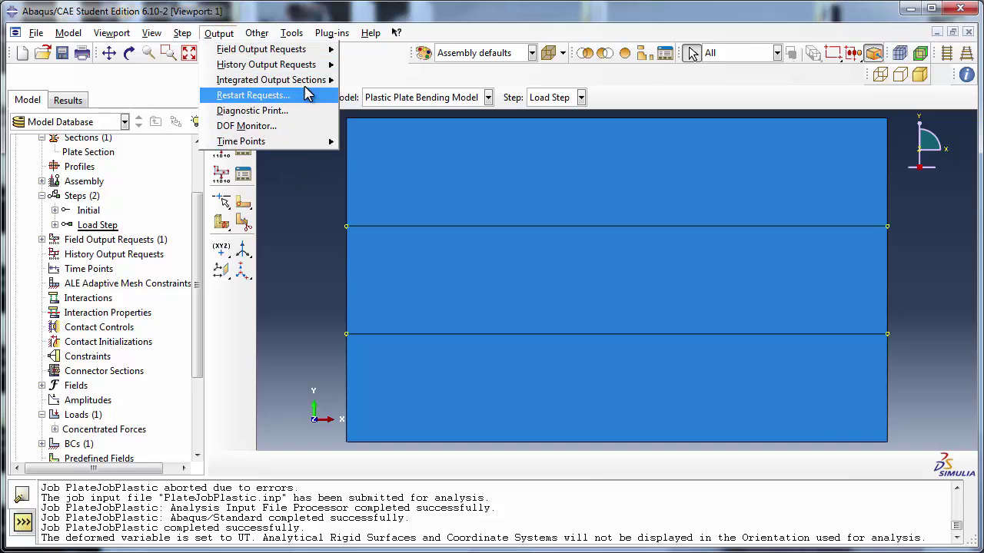
pyautogui.click(254, 95)
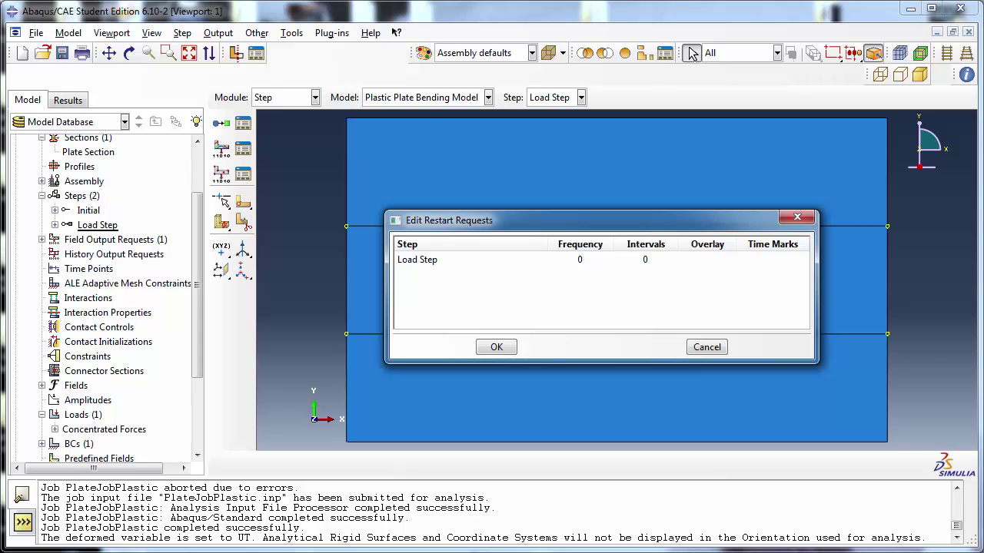
pyautogui.doubleClick(585, 261)
pyautogui.write('1')
pyautogui.press('Return')
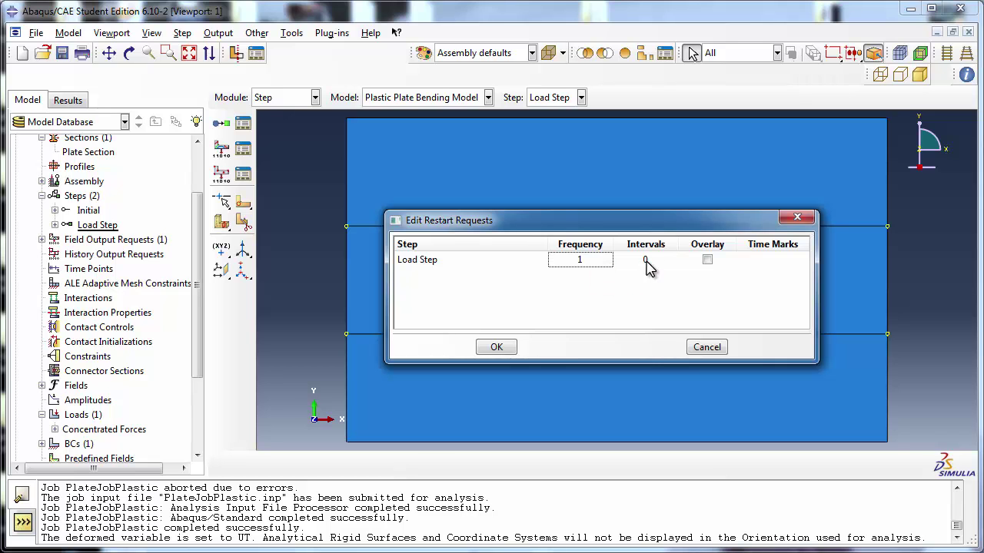
pyautogui.click(707, 261)
pyautogui.click(707, 261)
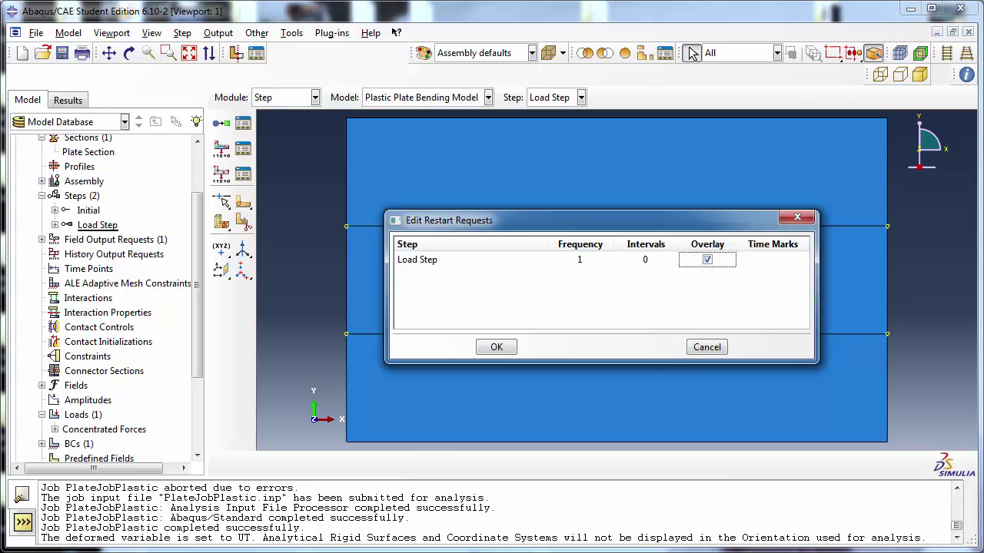